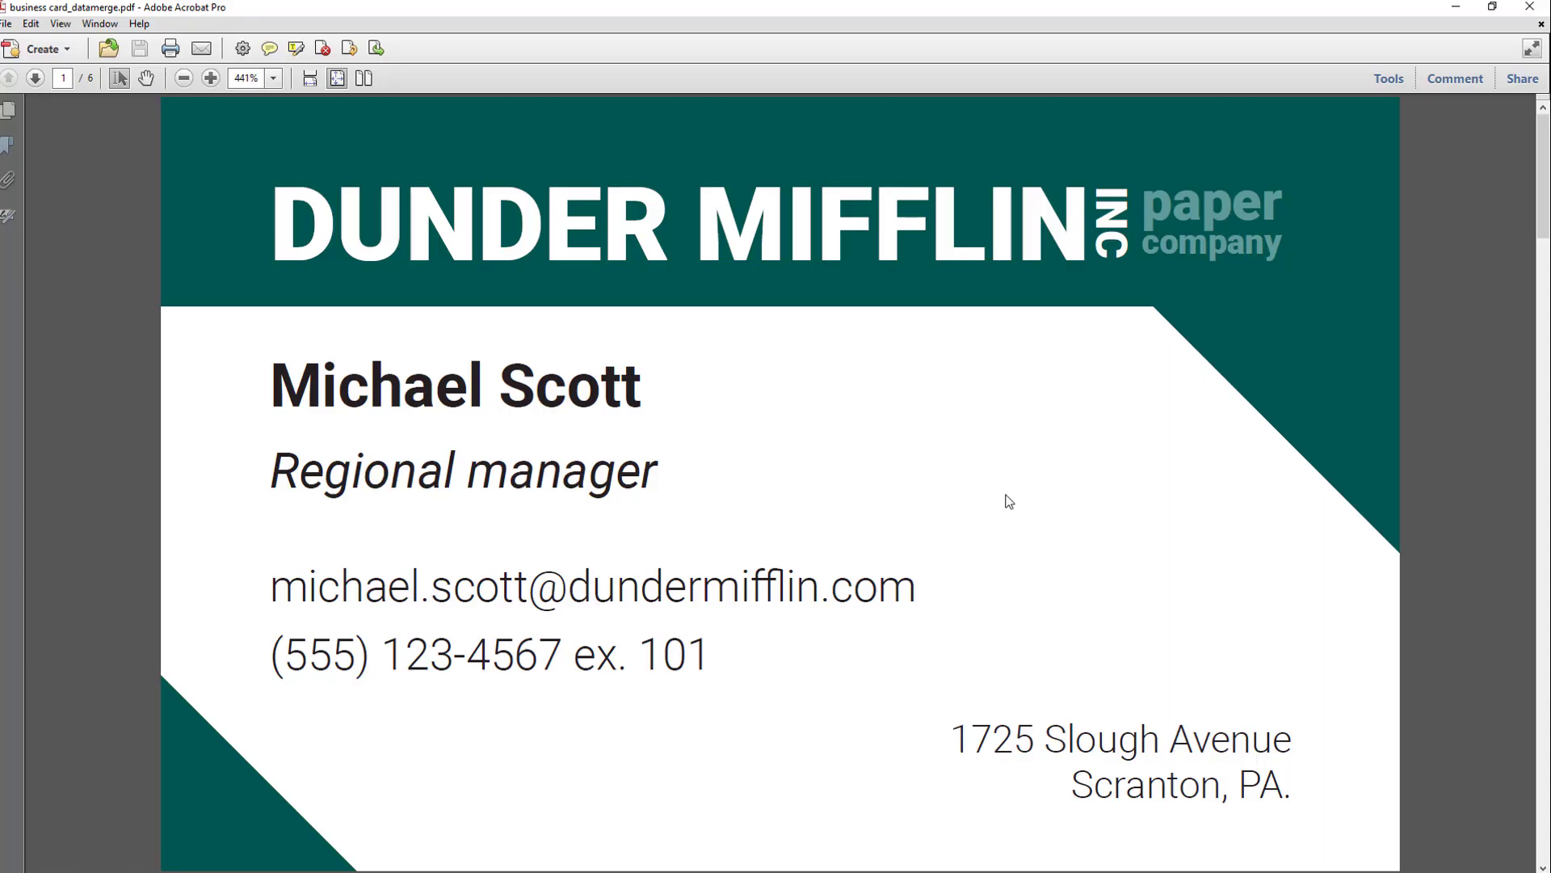
Scroll through the merged business-card PDF from page 1 down to page 6.
scroll(1009, 502, down, 1)
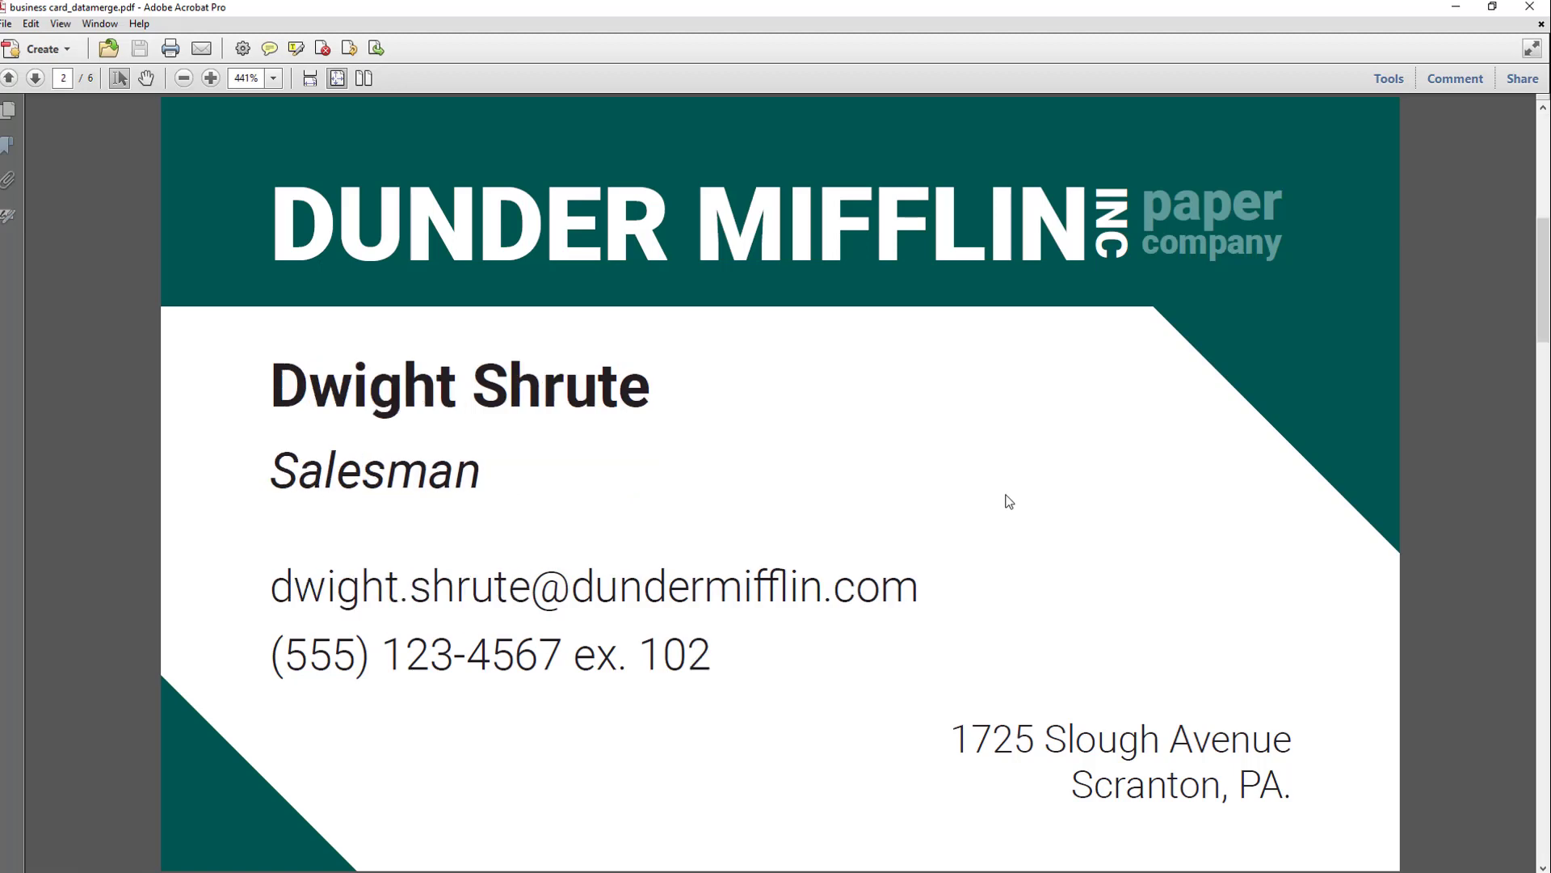
scroll(1010, 501, down, 1)
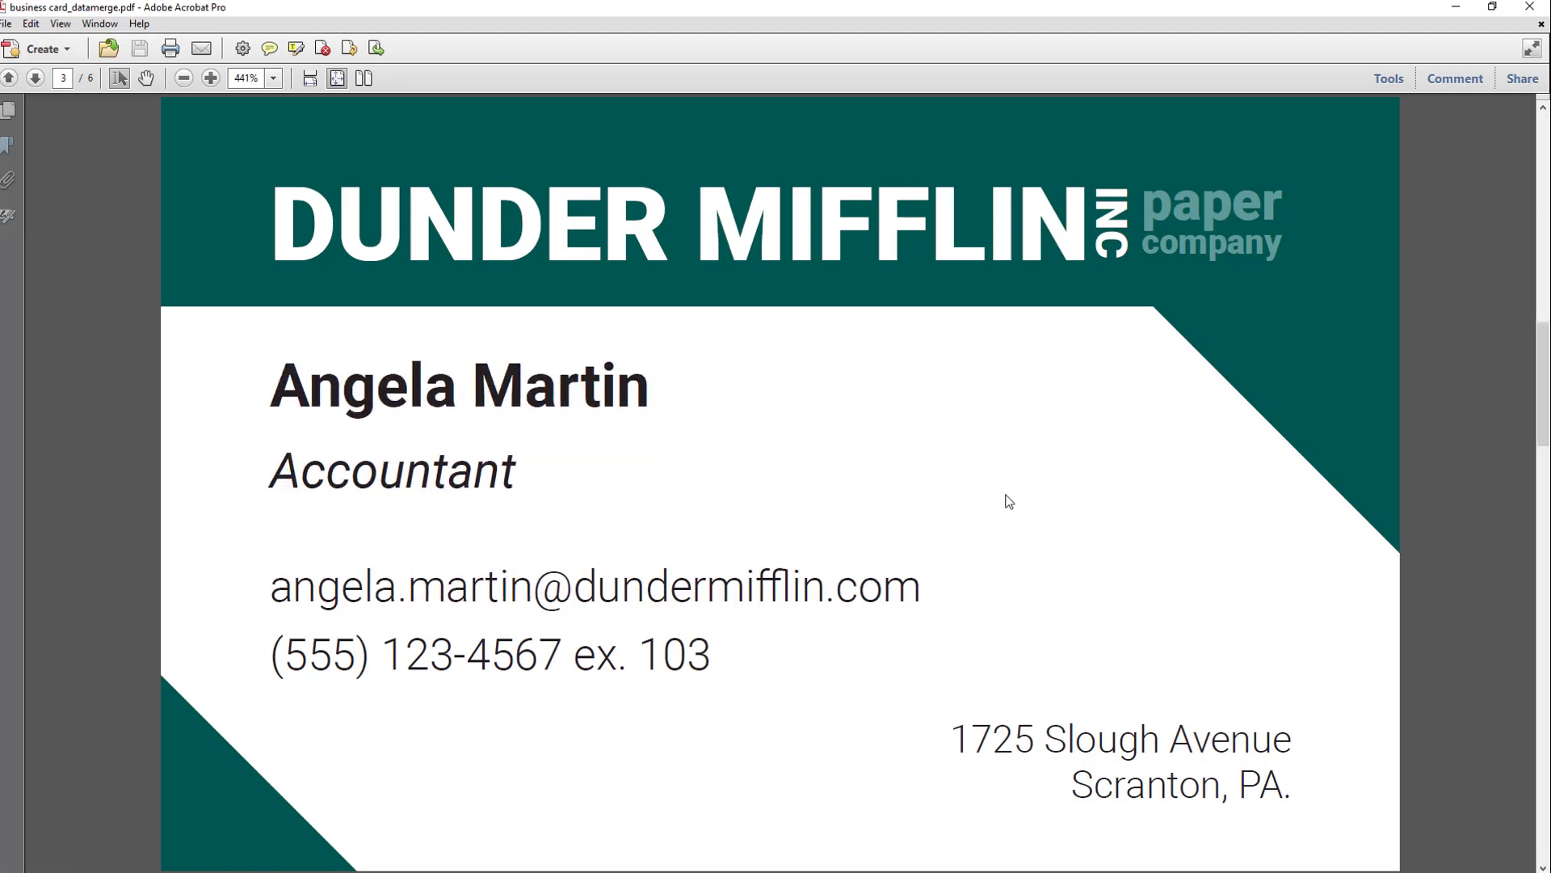
scroll(1006, 500, down, 1)
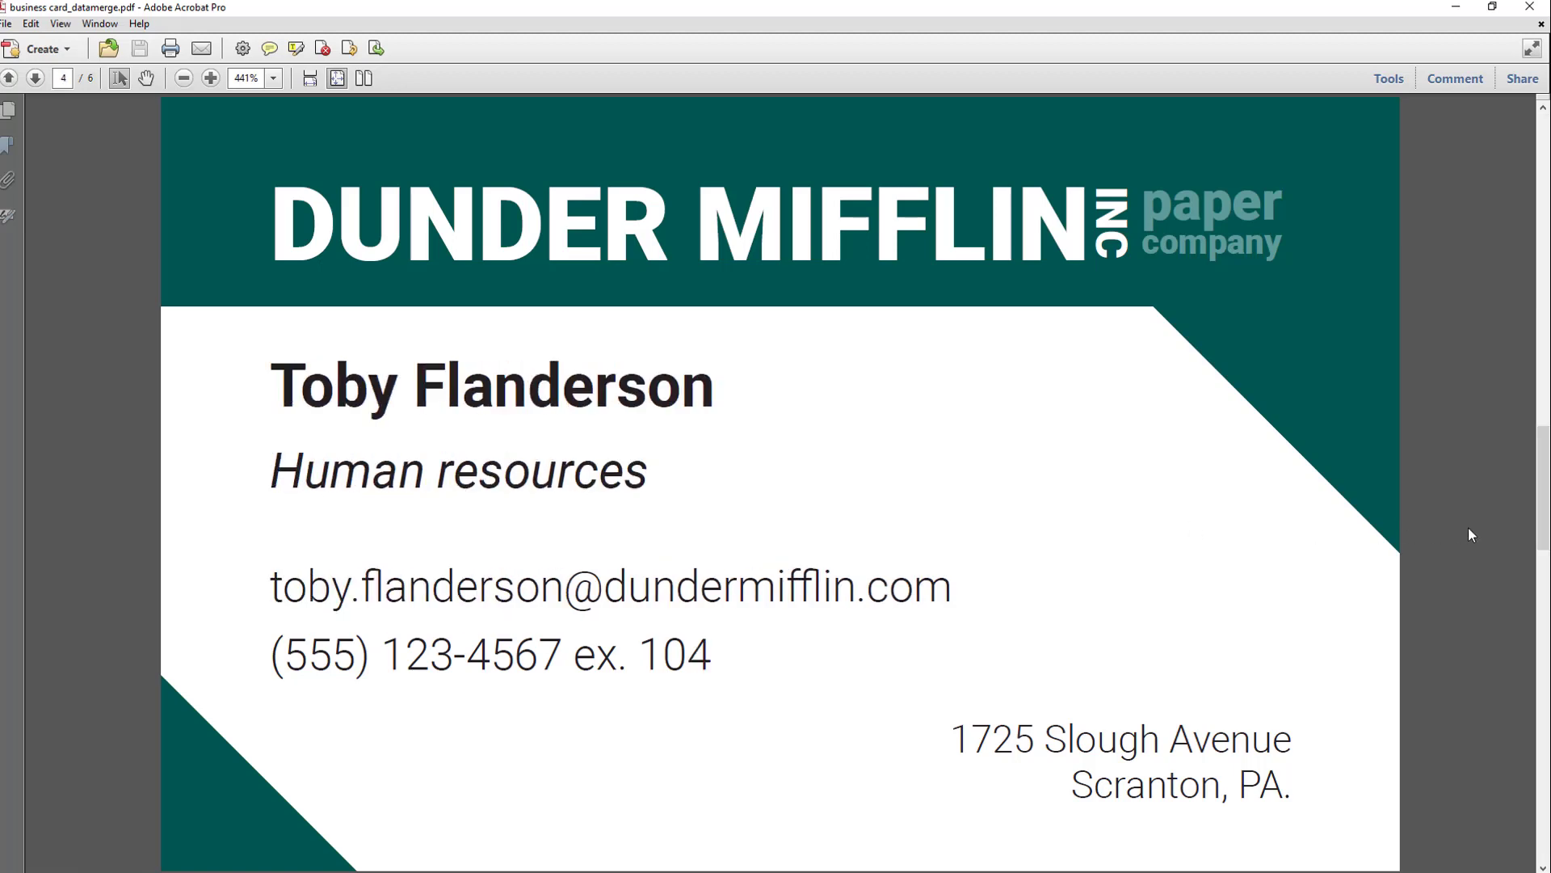
scroll(1471, 533, down, 1)
scroll(1469, 533, down, 1)
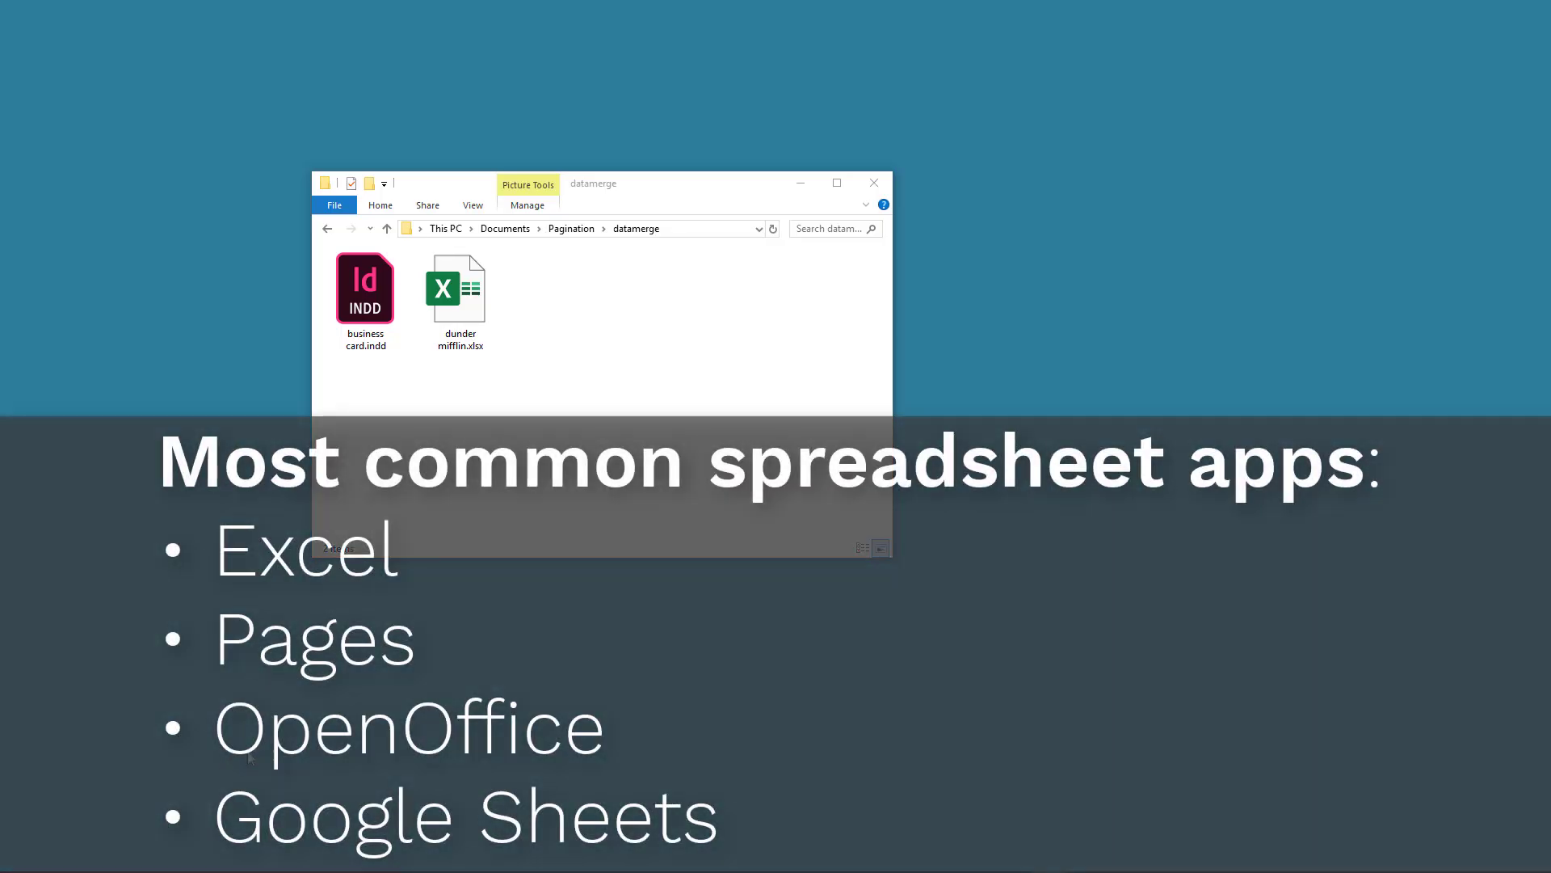
Open dunder mifflin.xlsx from the datamerge folder in Excel.
click(462, 299)
double_click(461, 299)
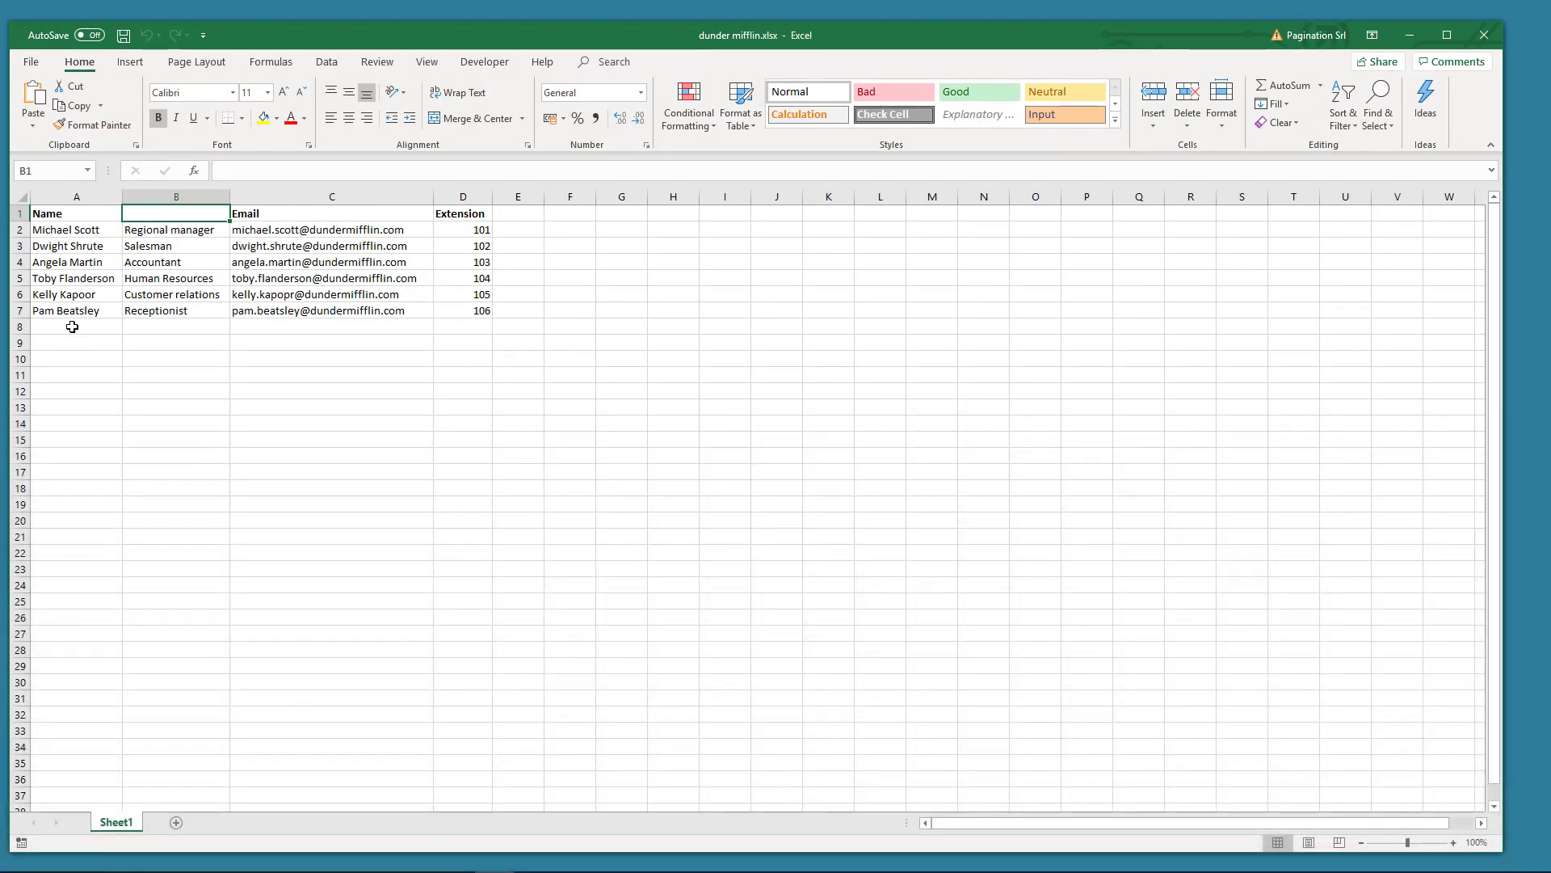
Enter the header 'Job Title' in cell B1 of the employee sheet.
click(24, 213)
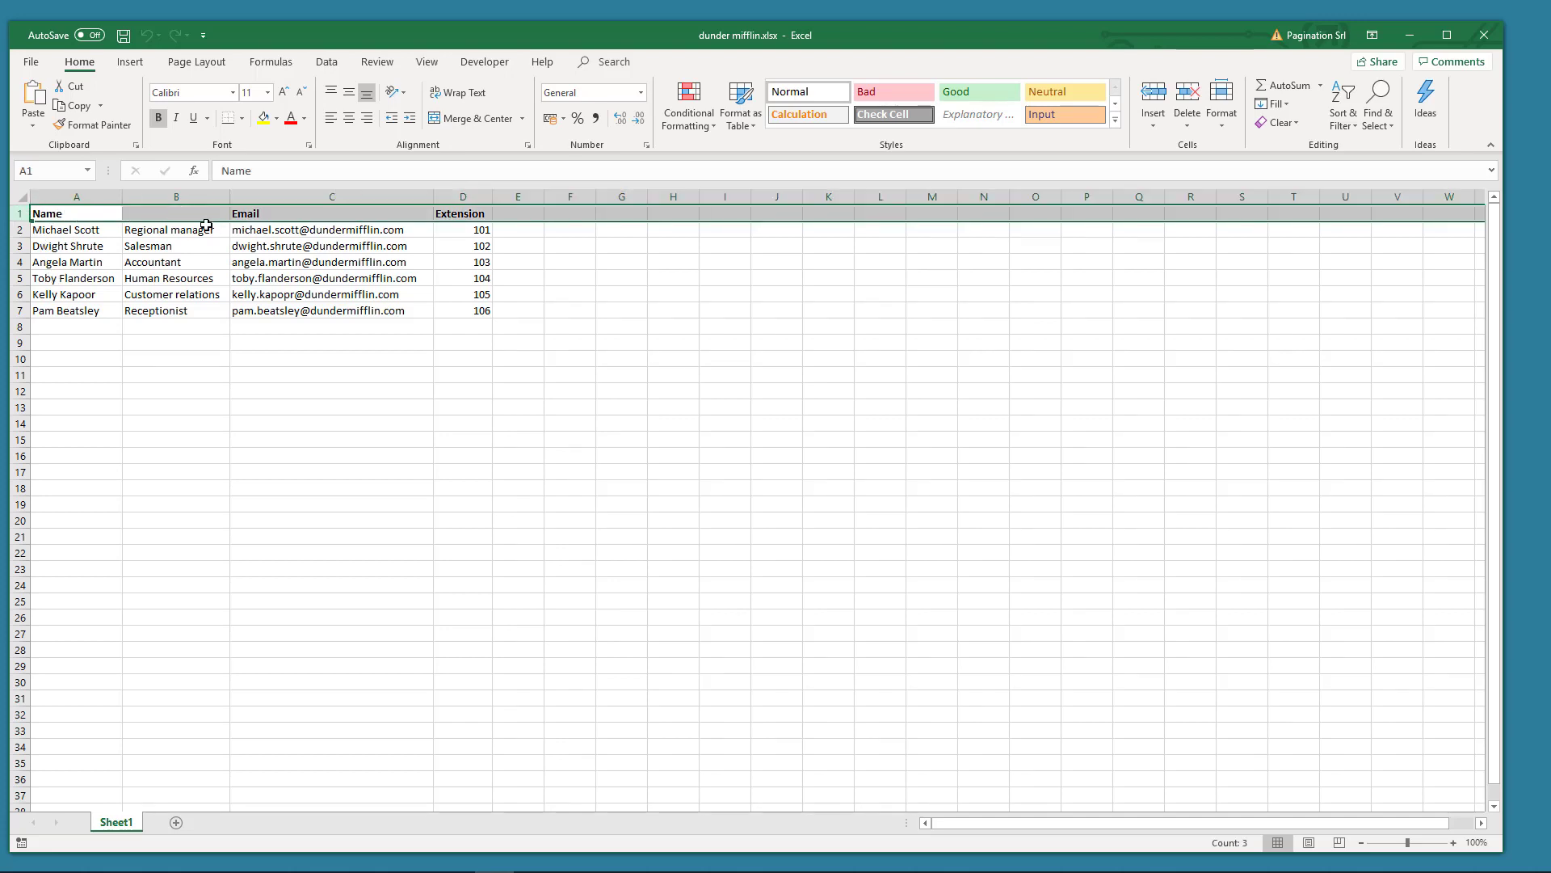
click(173, 214)
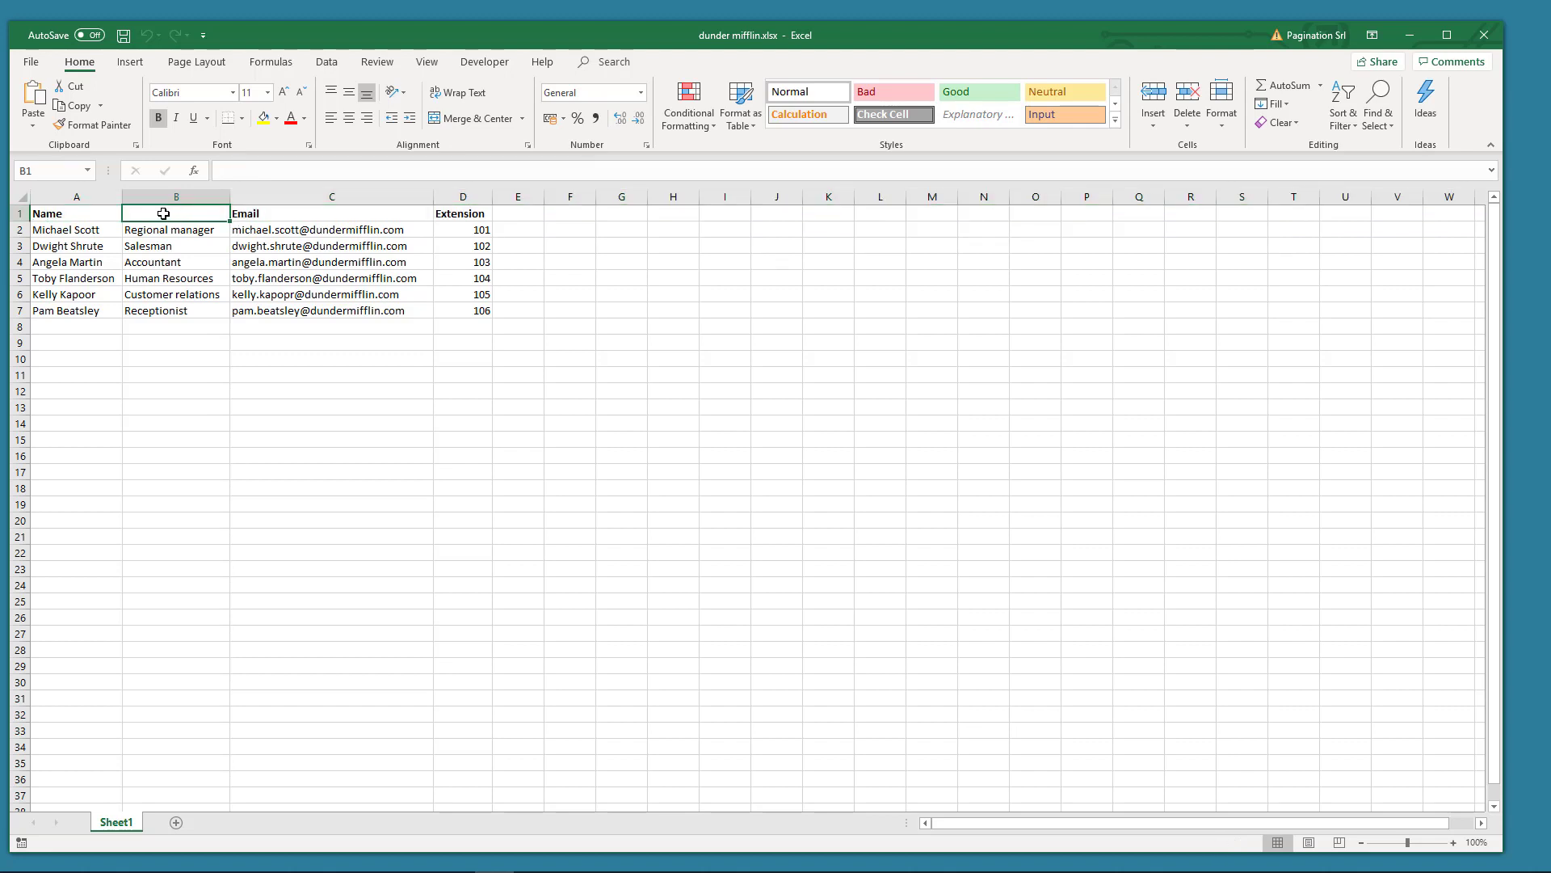
double_click(164, 214)
text(J)
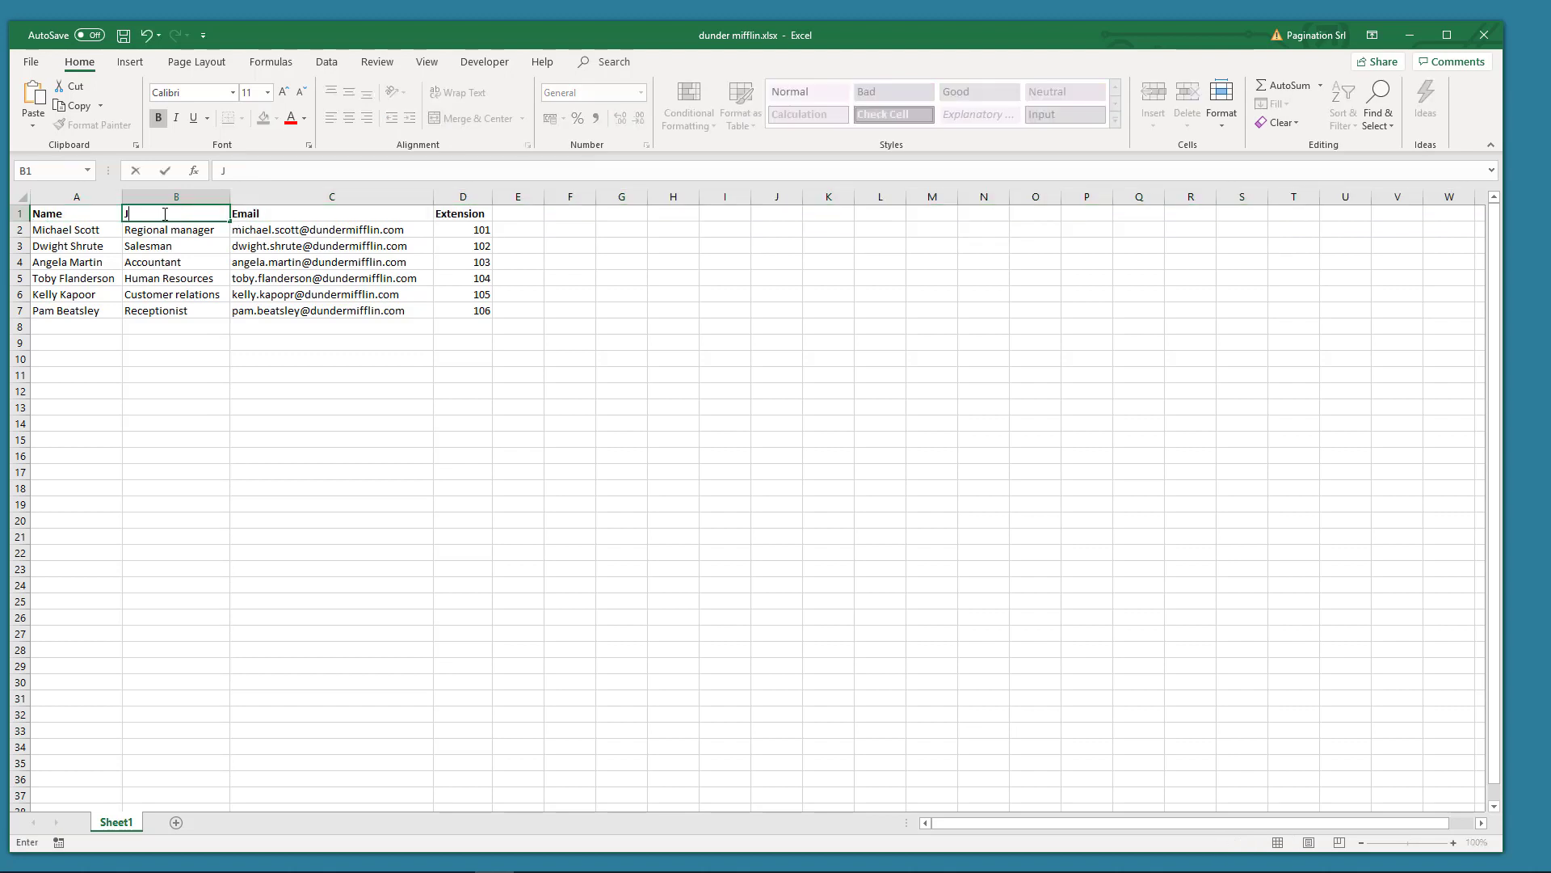
text(ob Title)
click(247, 355)
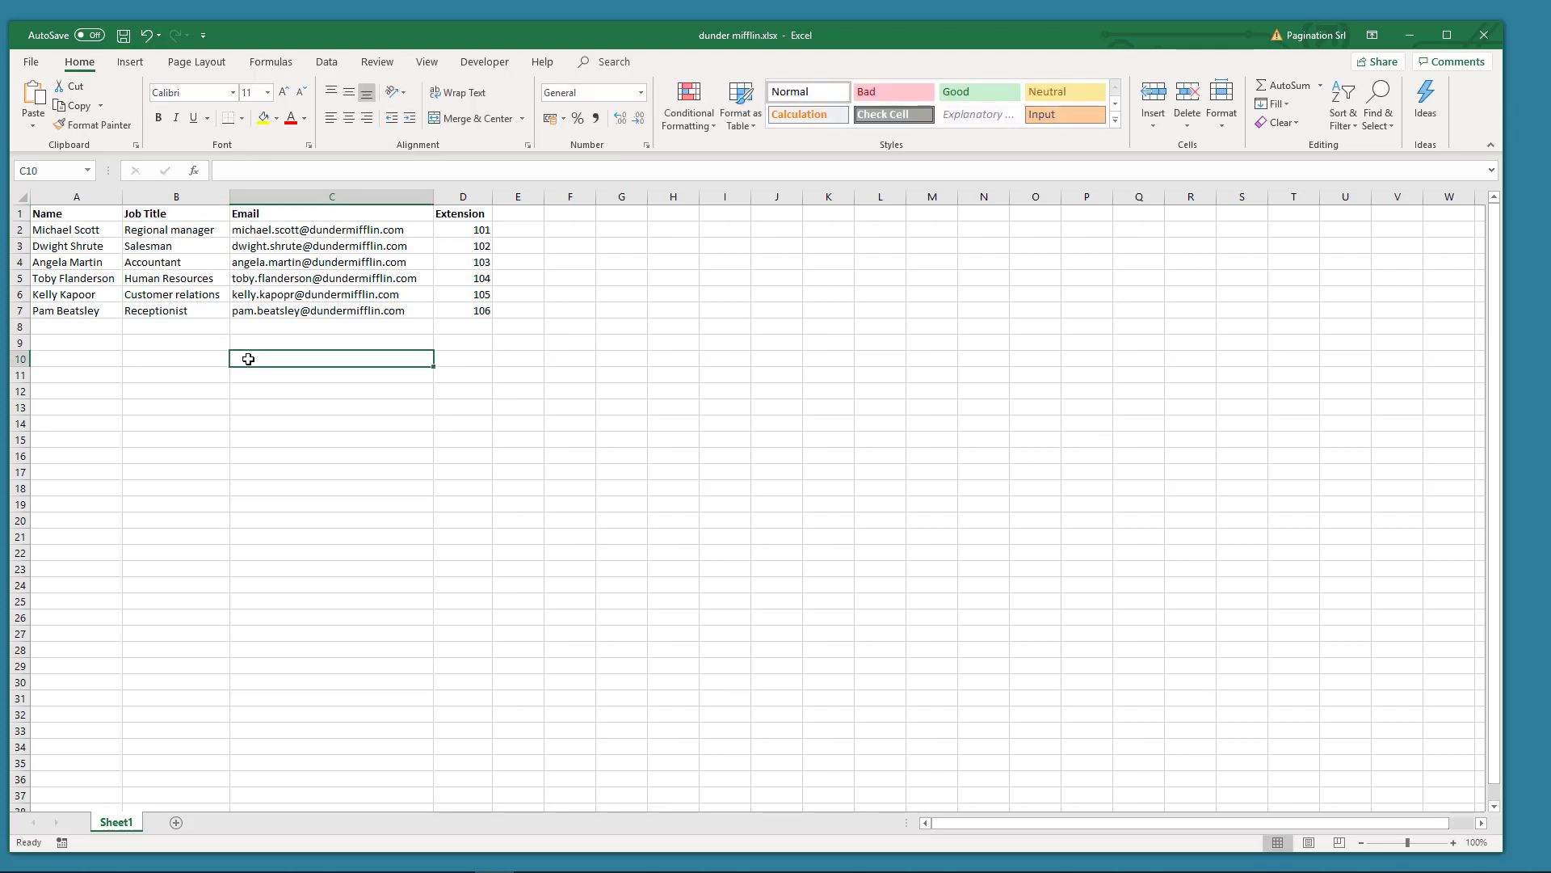
click(34, 63)
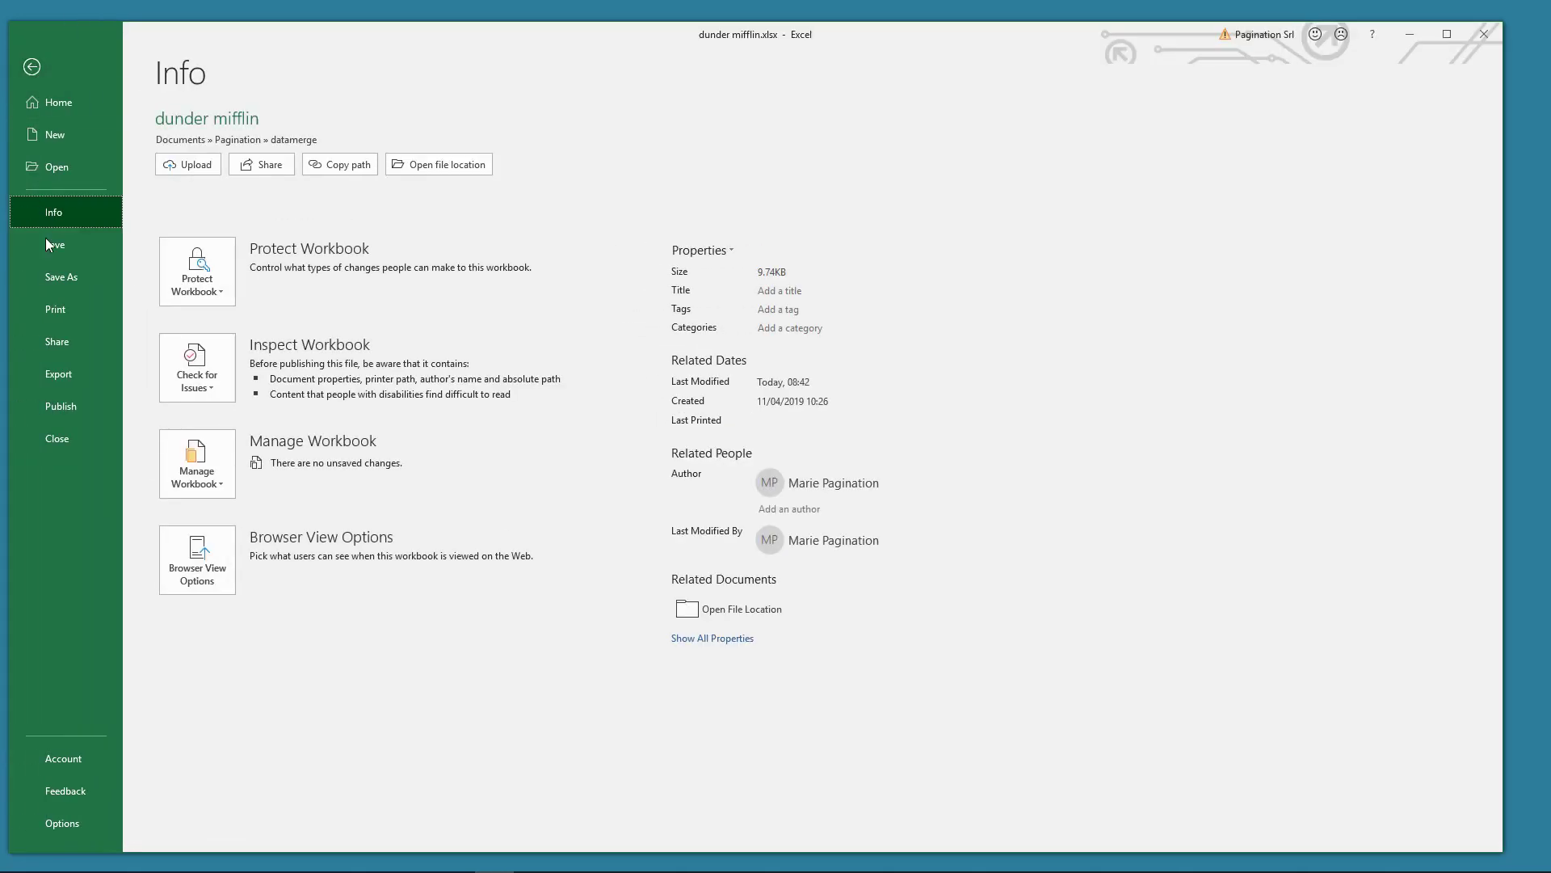
Save the workbook as CSV UTF-8 (Comma delimited) named dunder mifflin in datamerge.
click(52, 281)
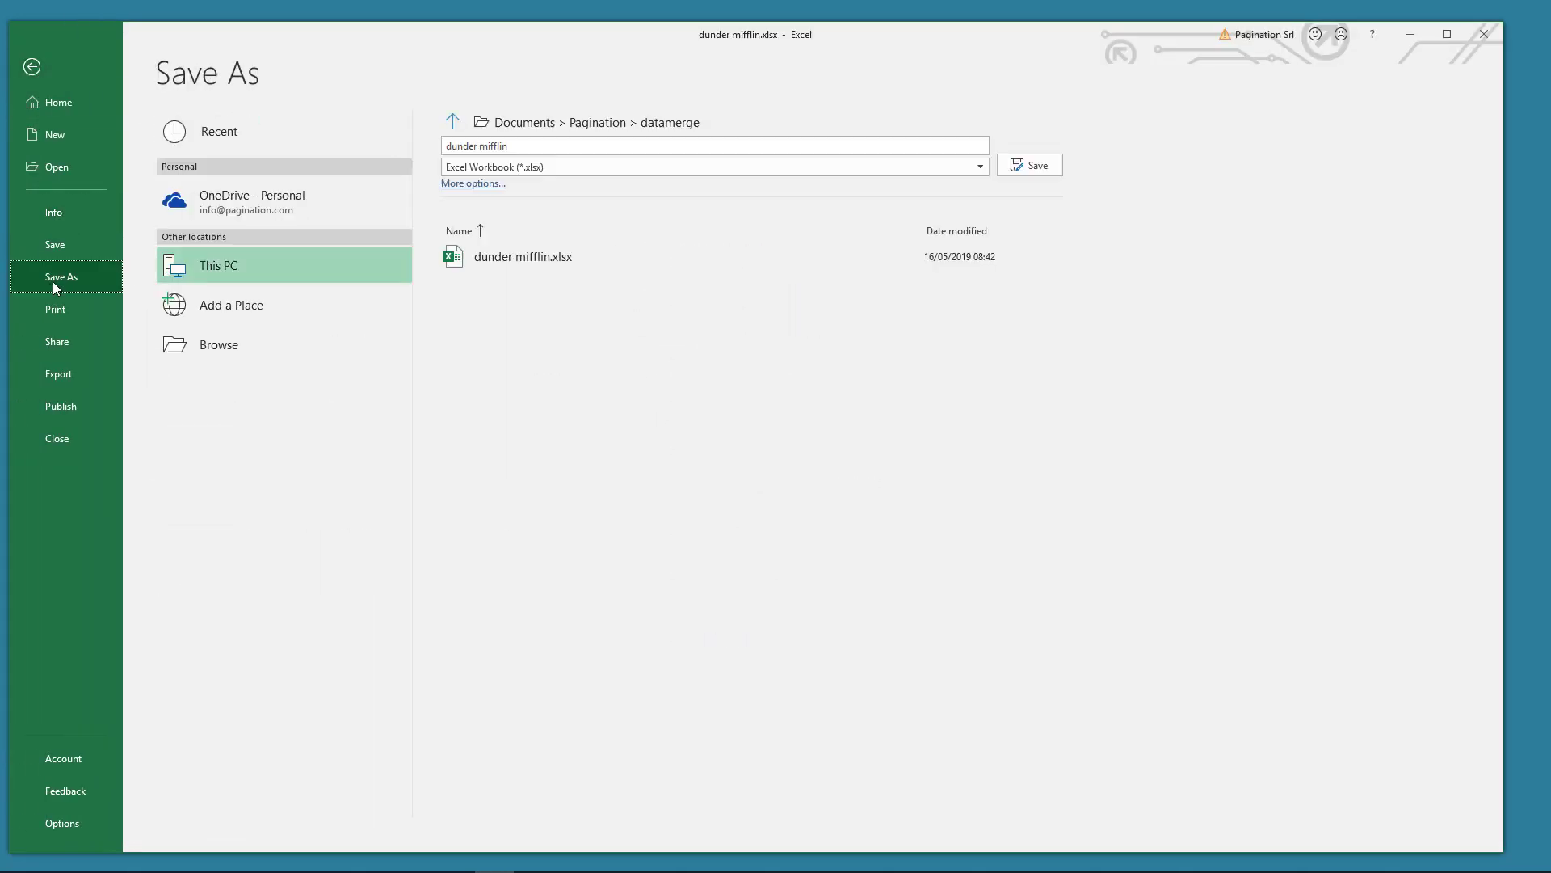
click(514, 166)
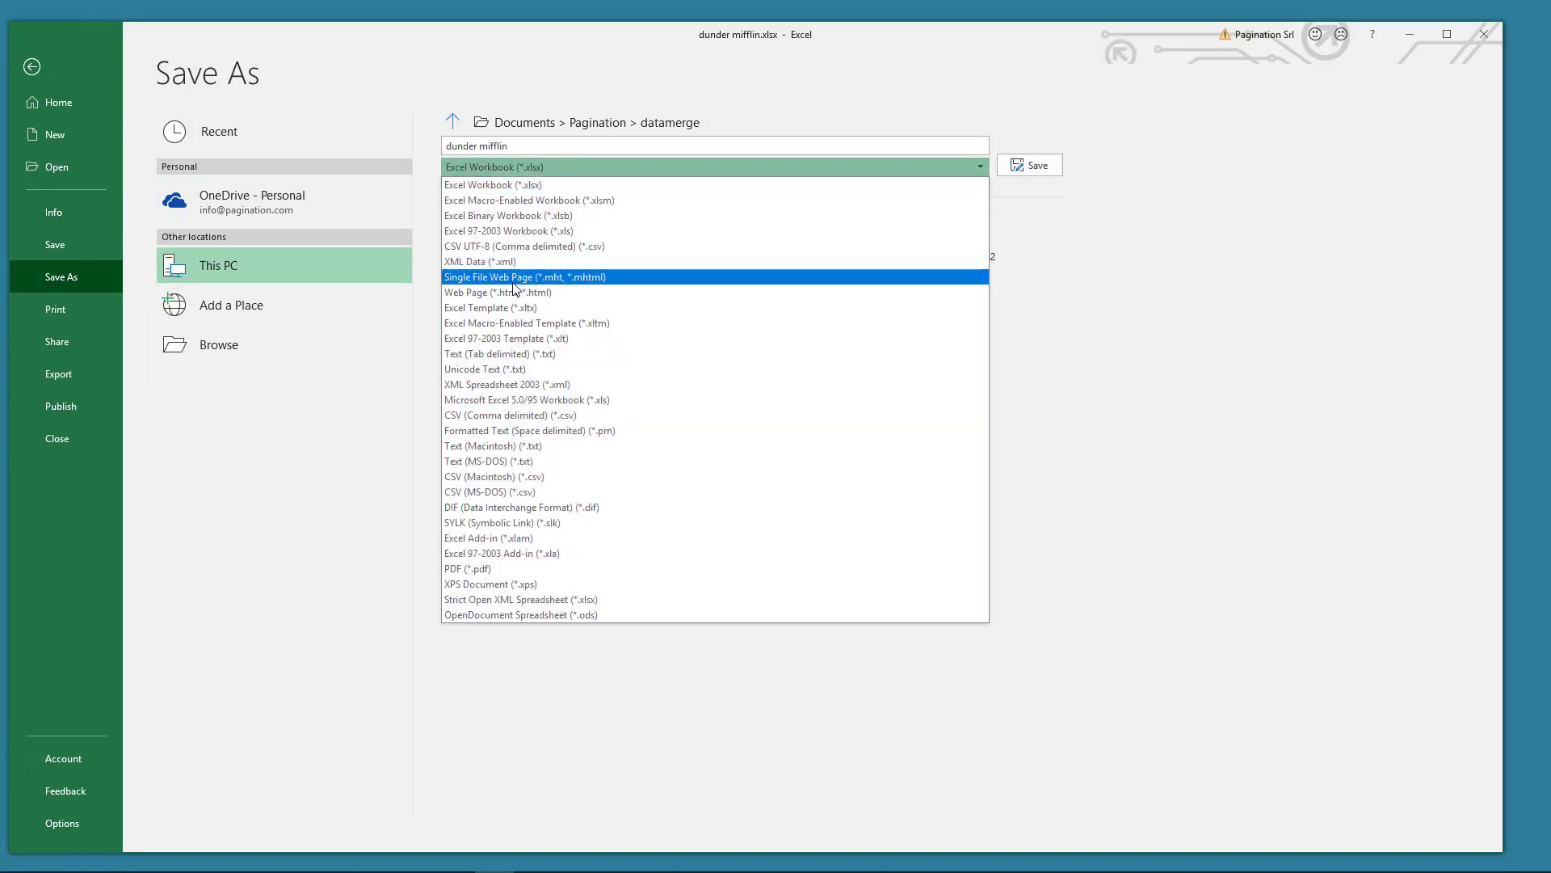
click(518, 247)
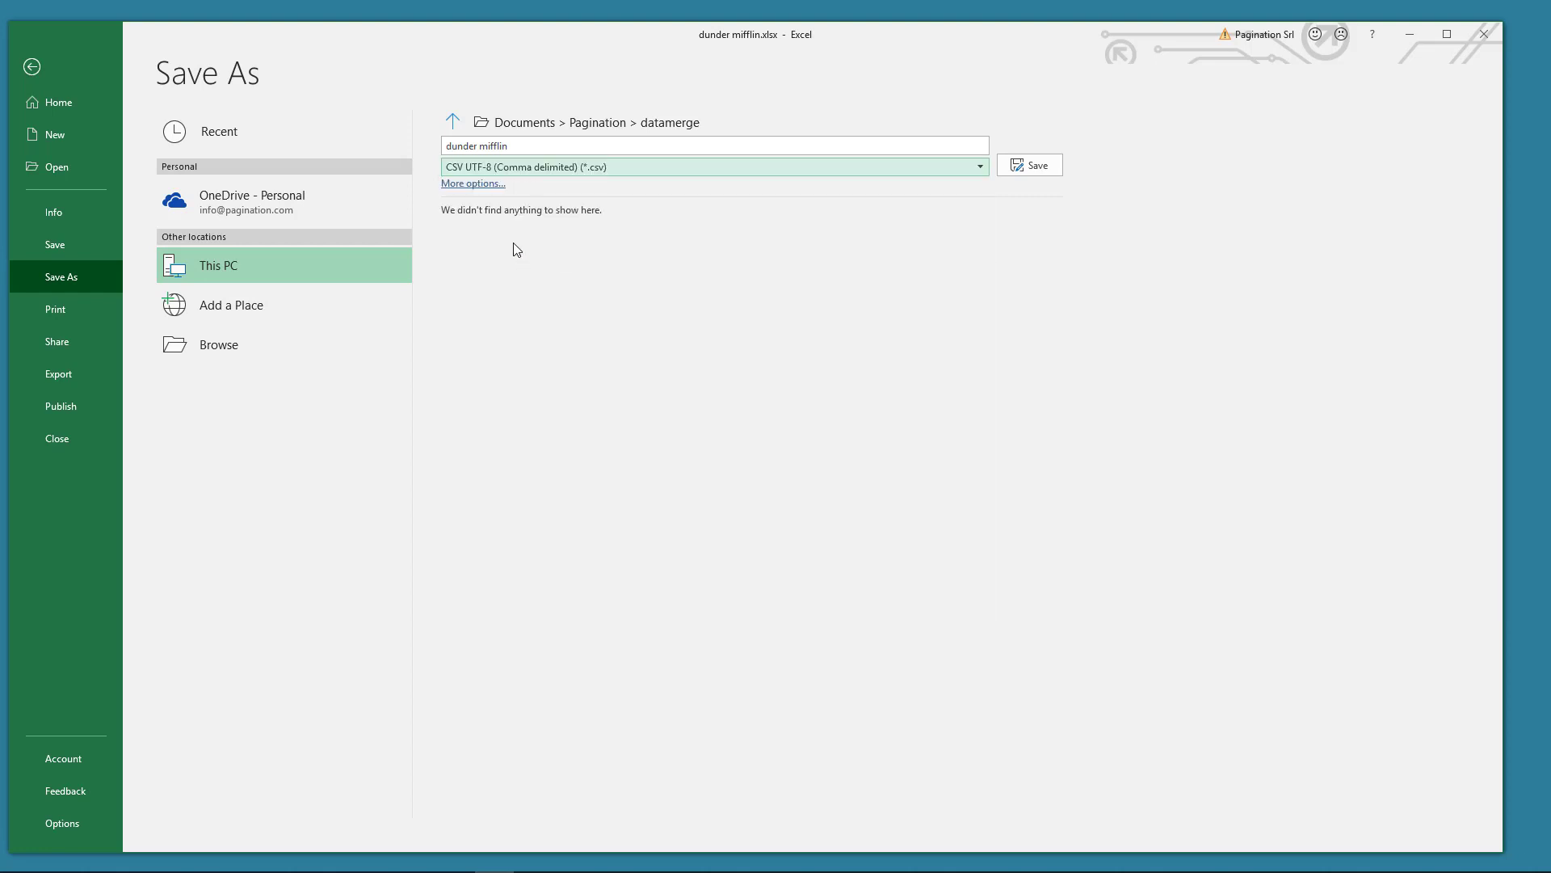
click(1026, 163)
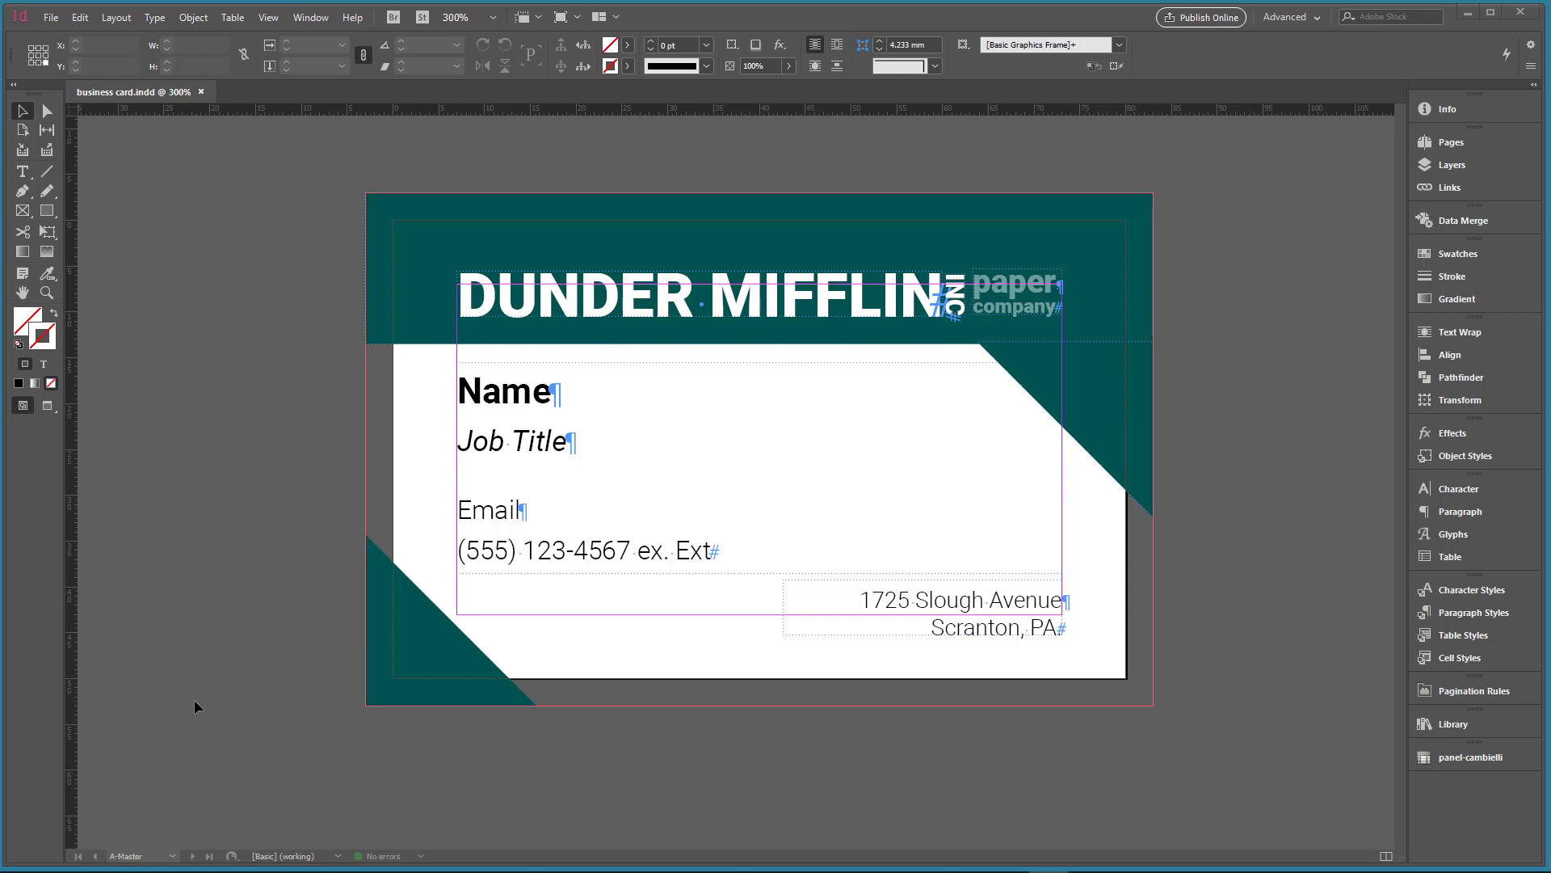
Show the Data Merge panel from Window > Utilities and choose Select Data Source.
click(308, 17)
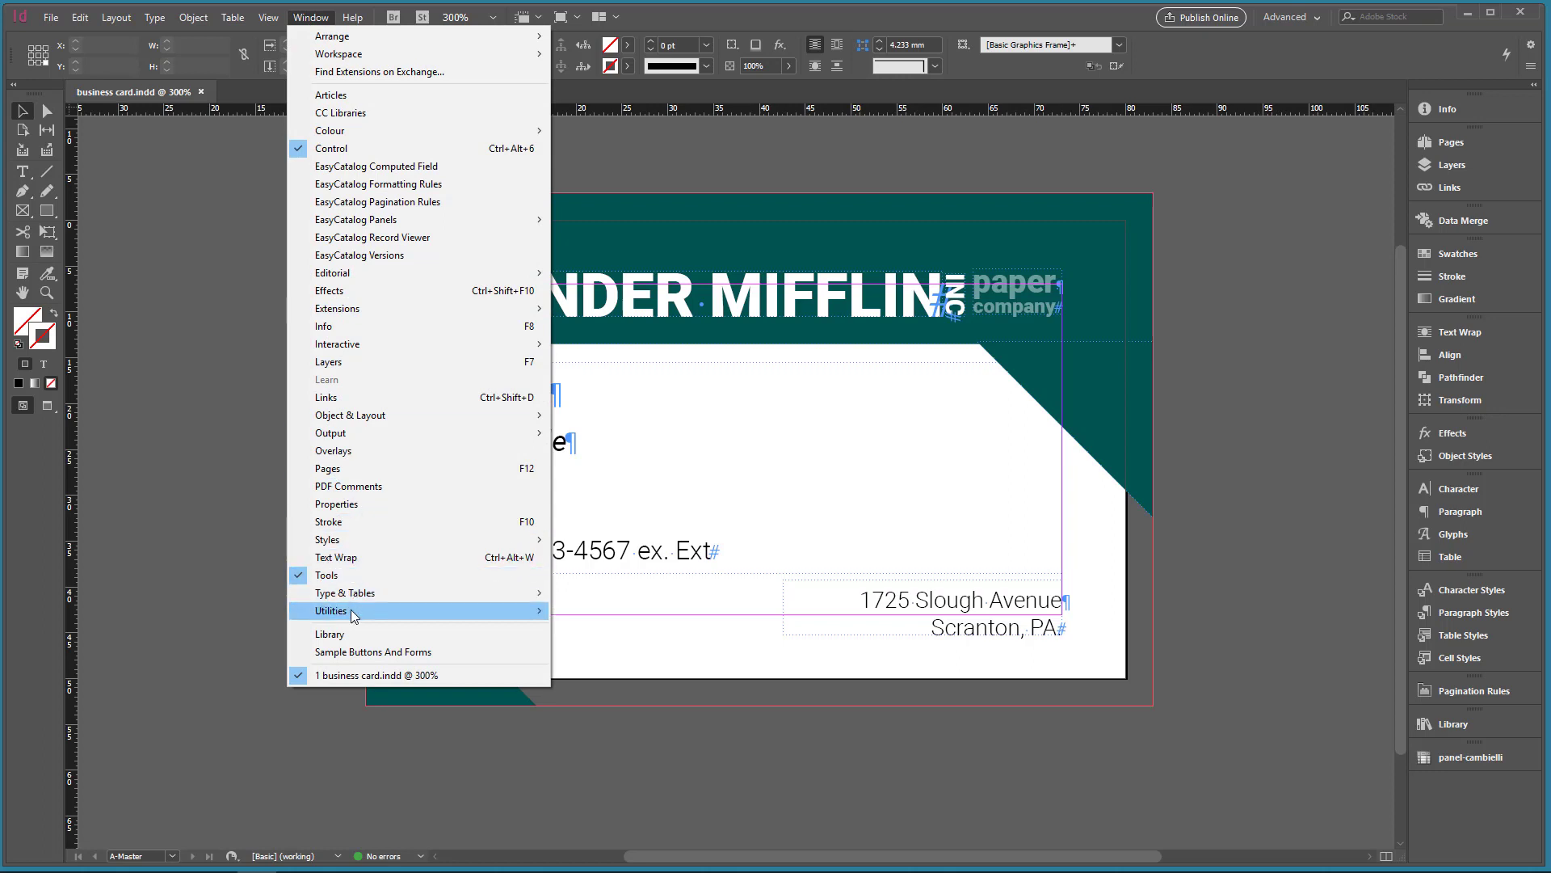
mouse_move(353, 616)
click(600, 629)
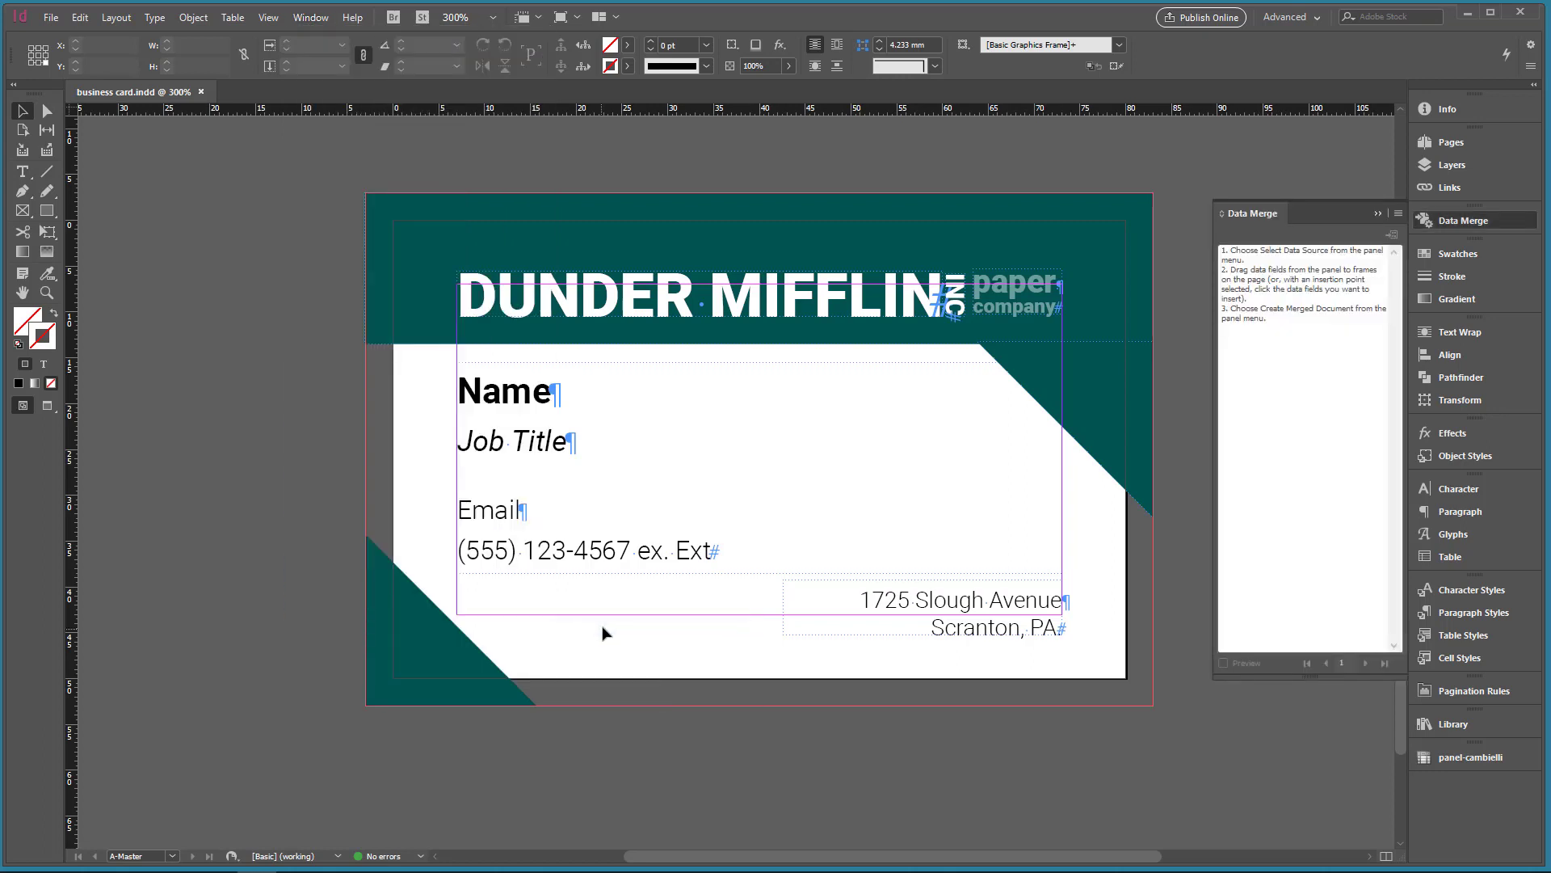
click(1398, 212)
click(1360, 215)
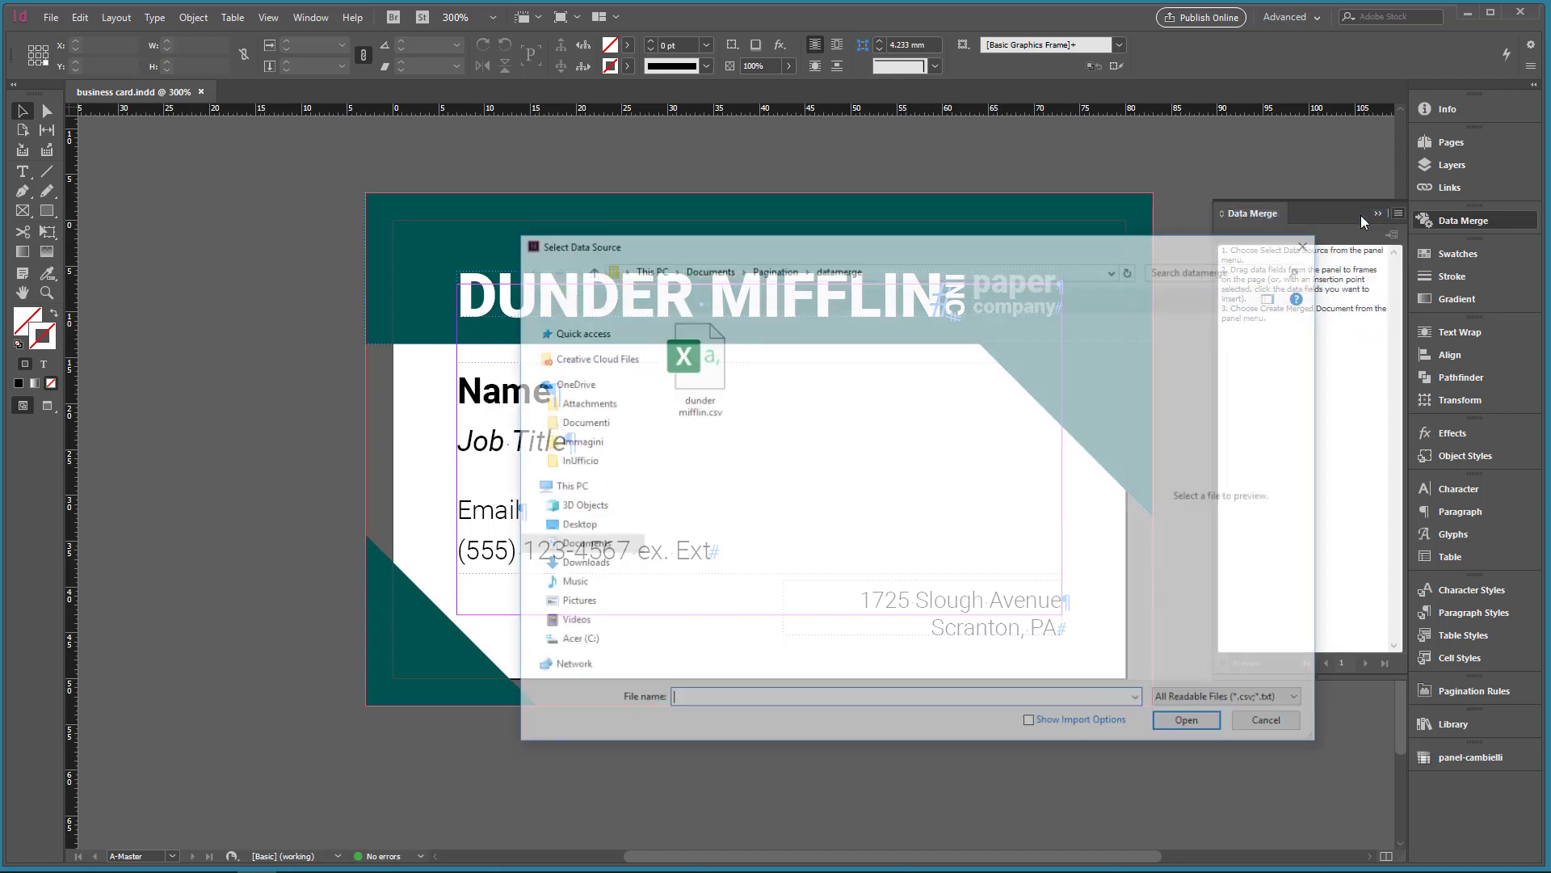
Load dunder mifflin.csv from the datamerge folder as the merge data source.
click(691, 377)
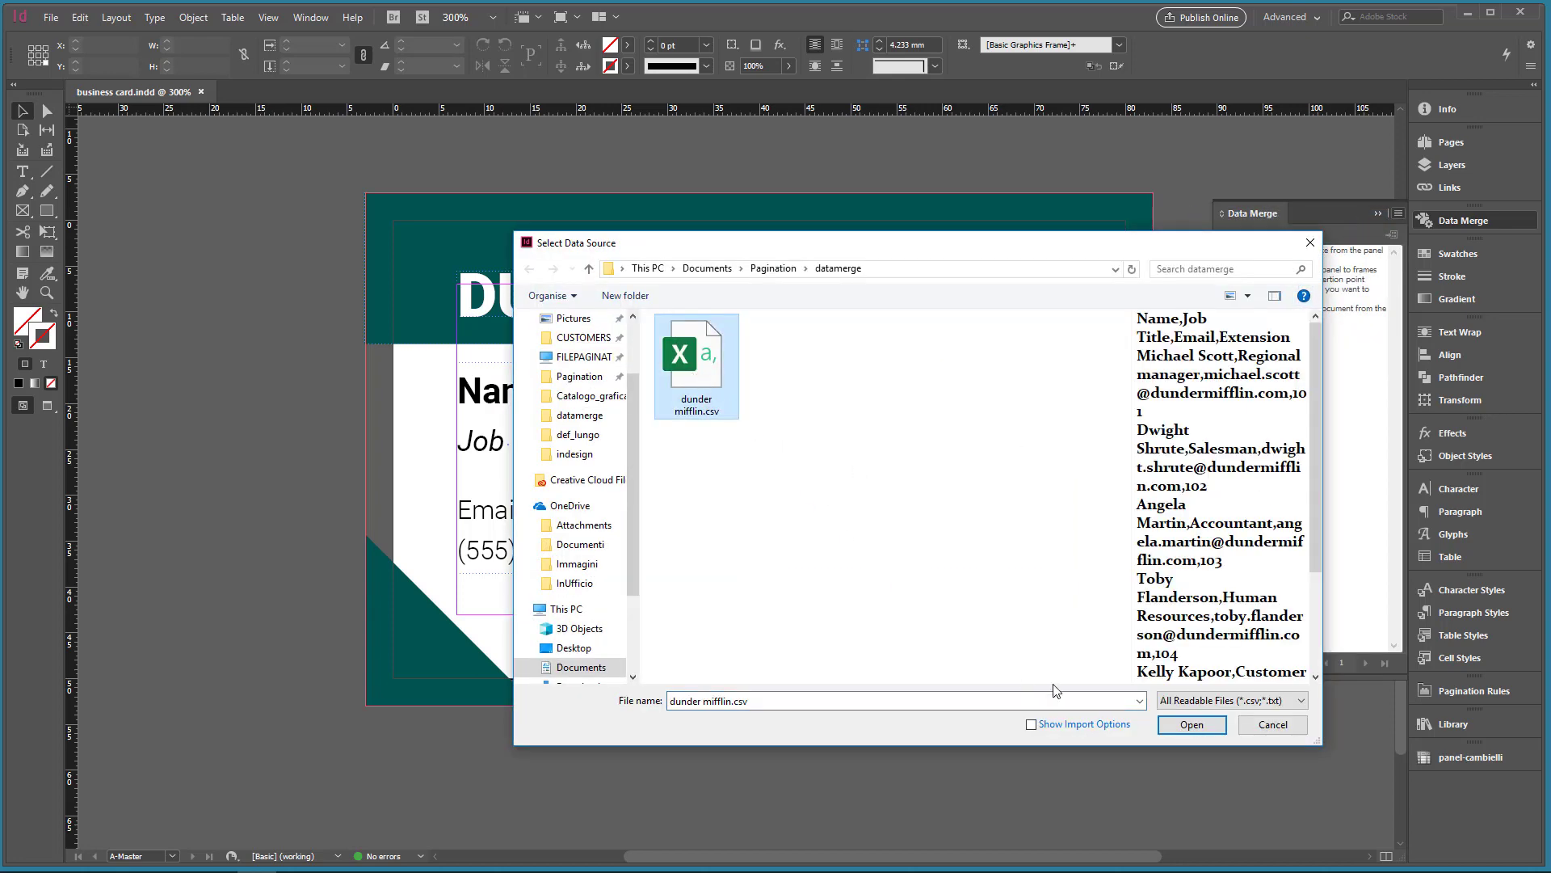
click(1193, 725)
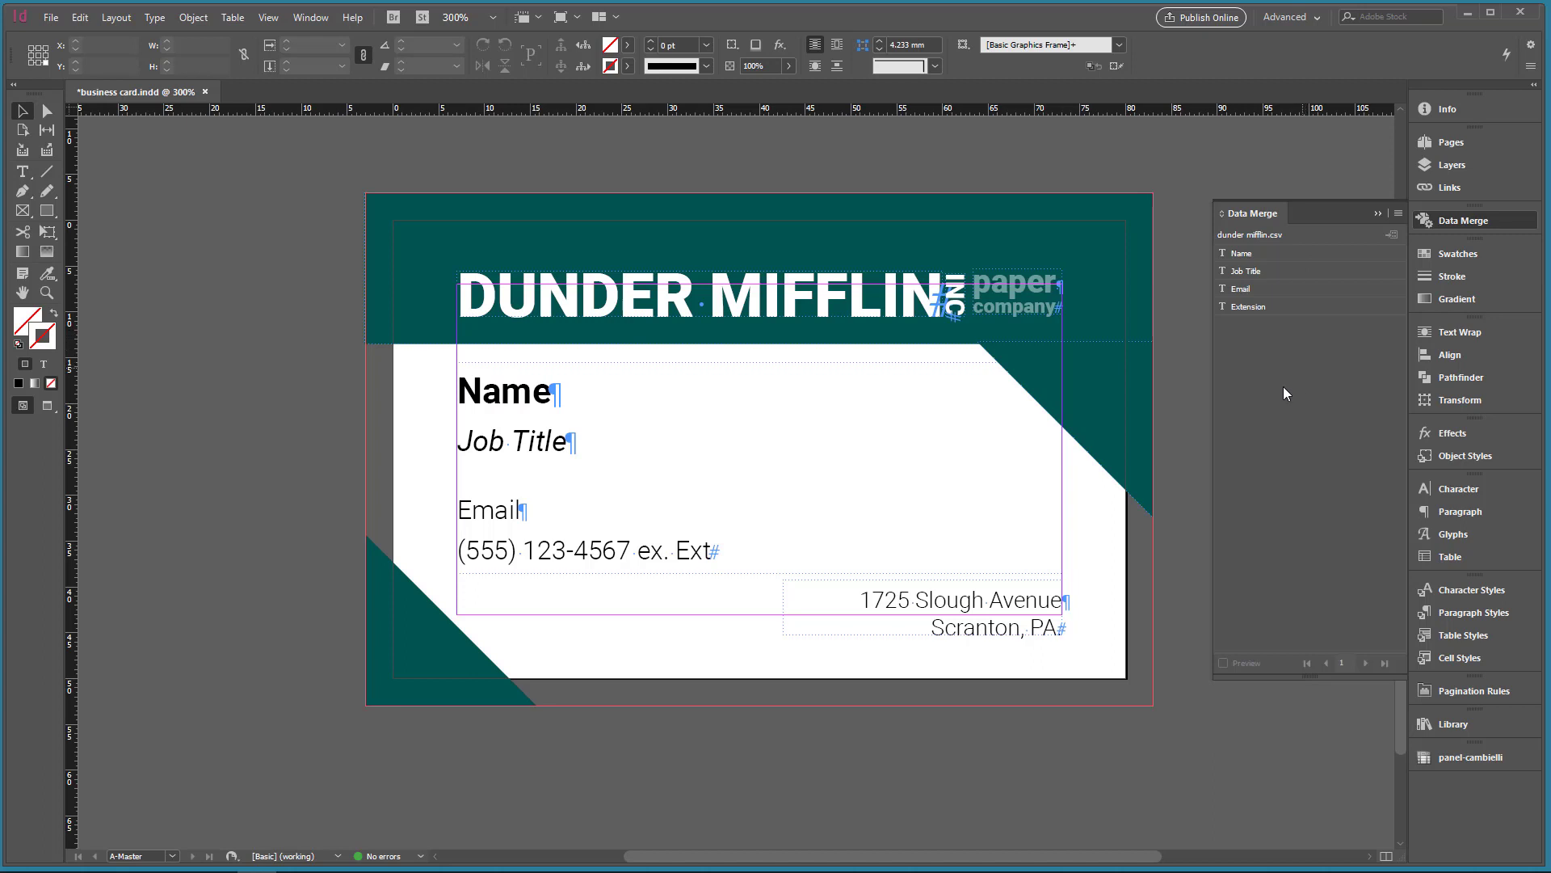
Swap the Name, Job Title, Email and Ext sample text for their merge fields, then preview a record.
double_click(547, 395)
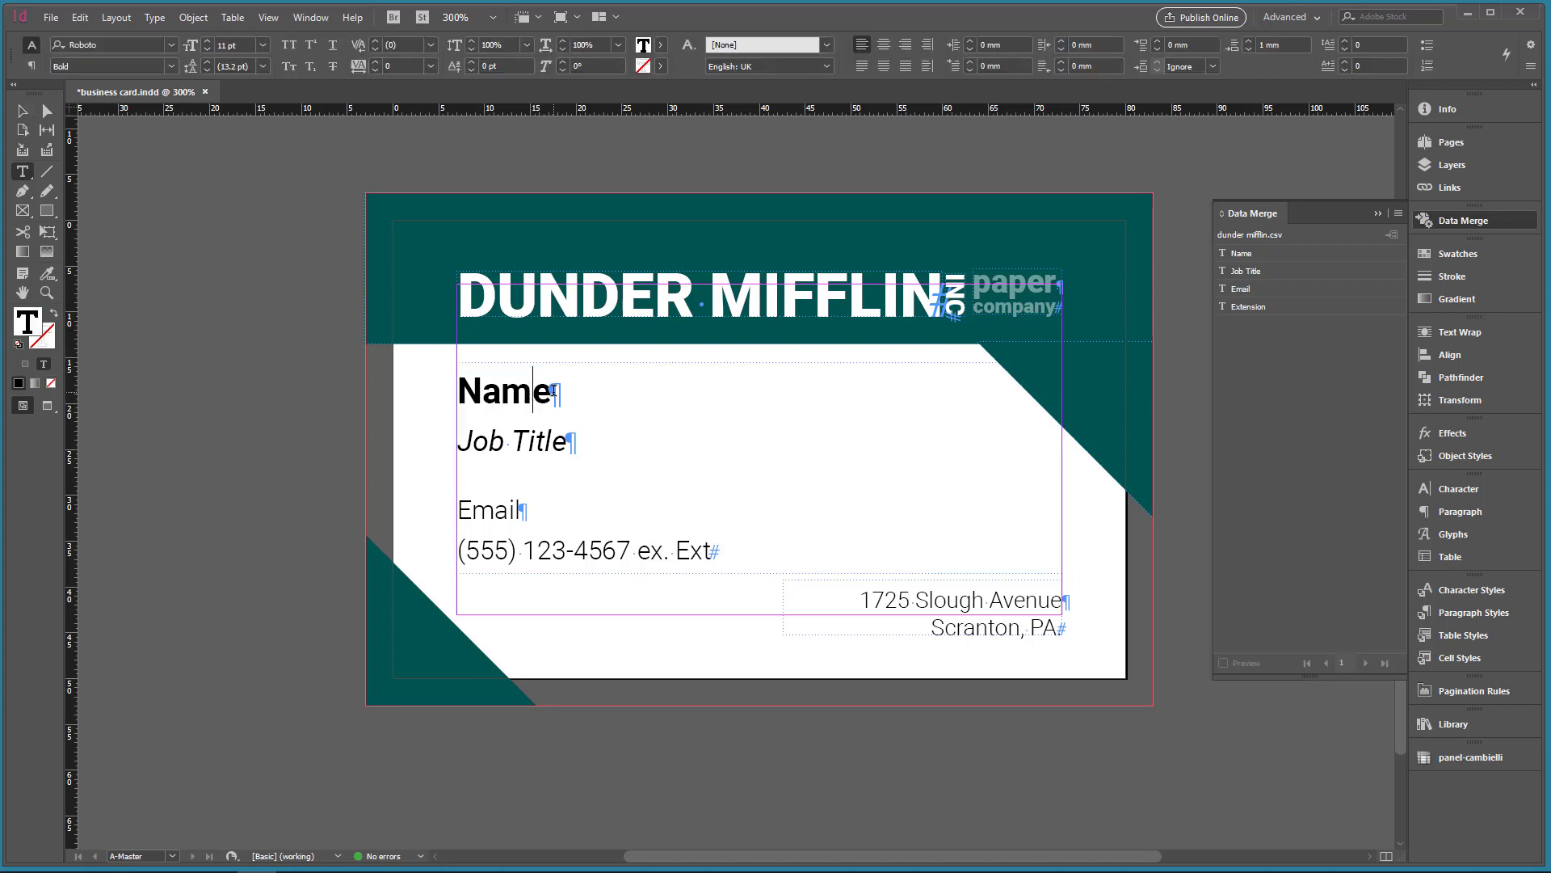
key(shift+Left)
key(shift+Left)
key(shift+Left)
key(shift+Left)
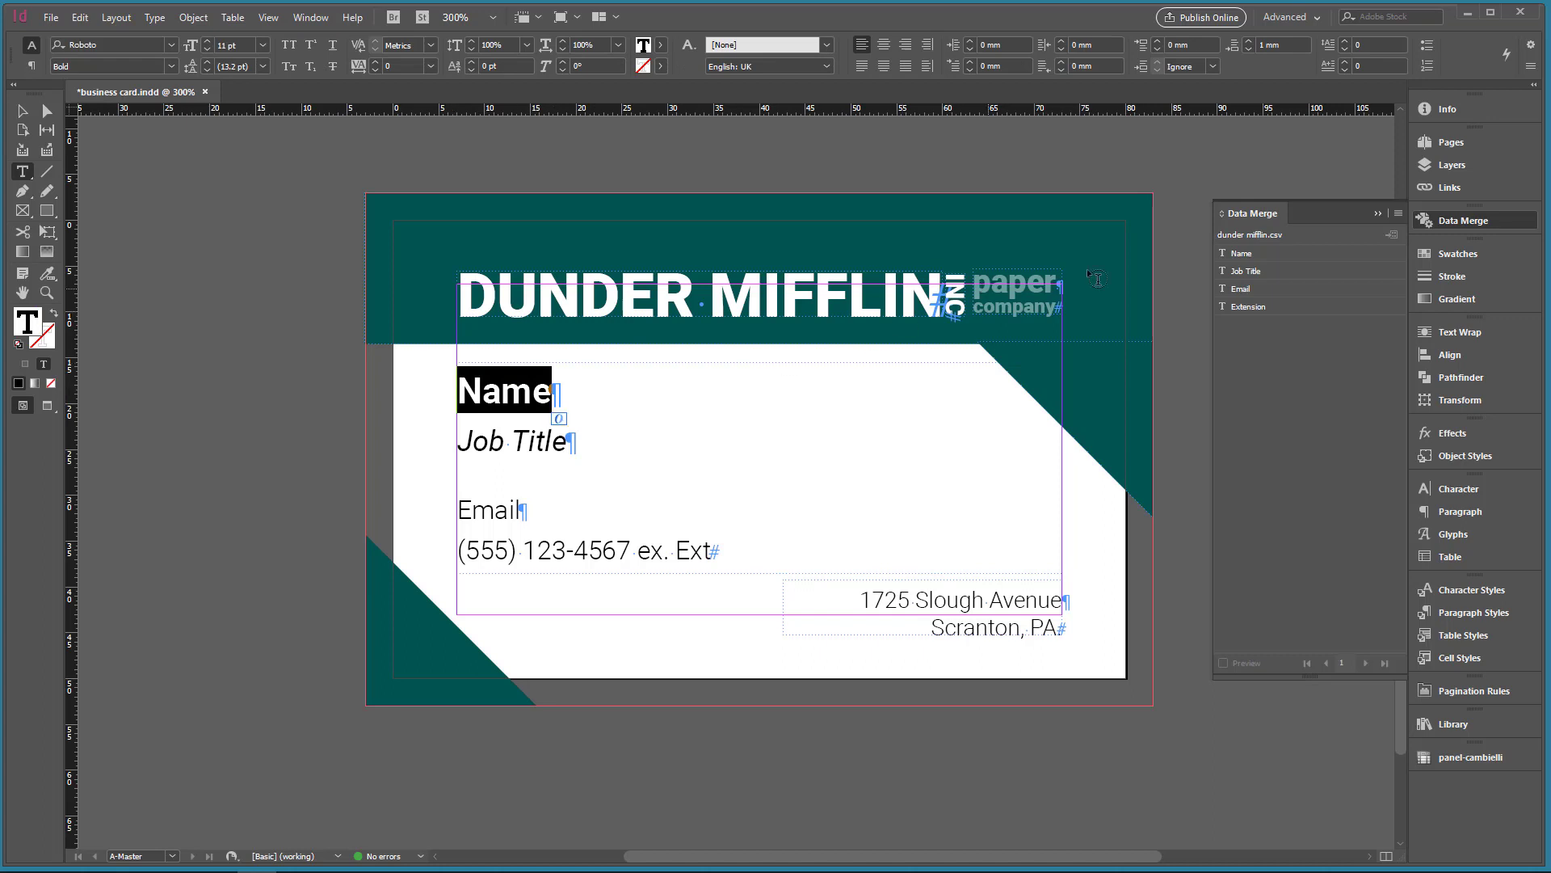
click(1242, 254)
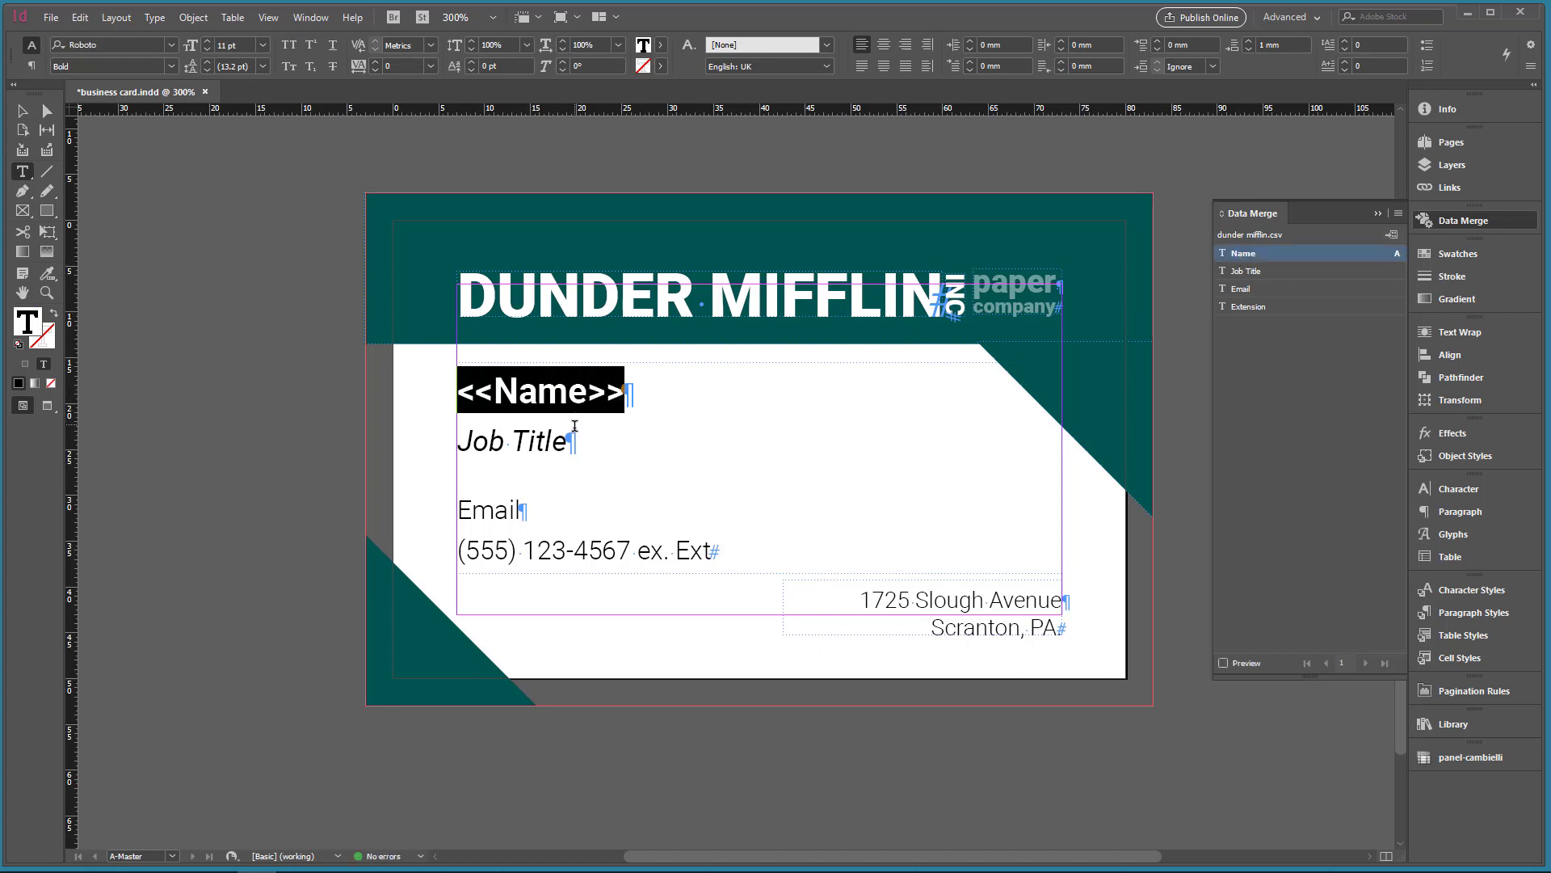
drag(567, 440, 454, 441)
click(1244, 271)
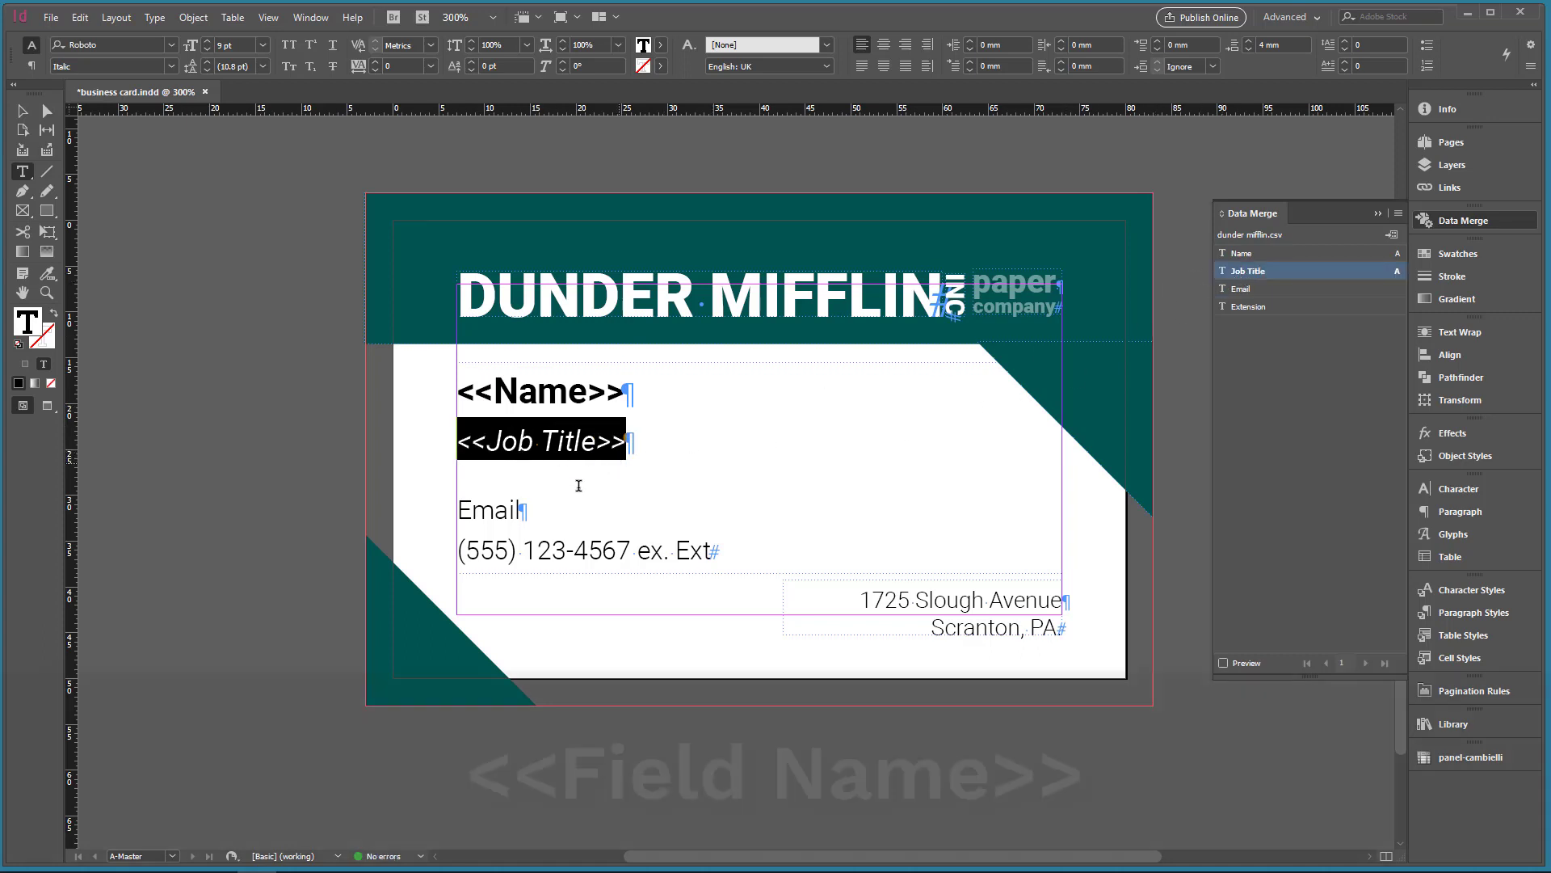
drag(521, 509, 436, 509)
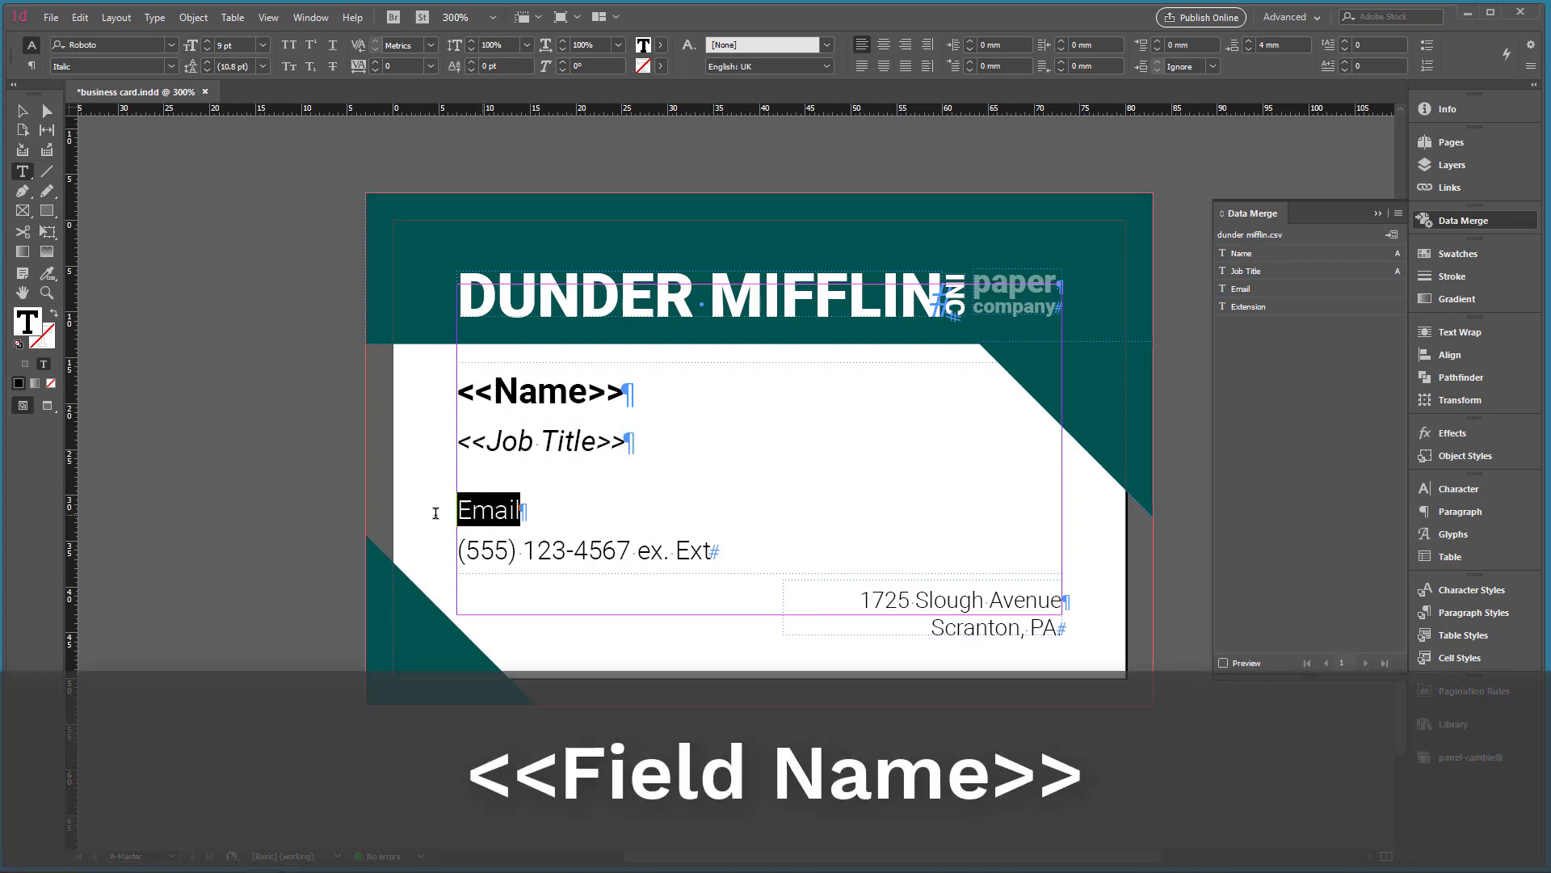
click(1248, 291)
drag(676, 551, 712, 551)
click(1240, 307)
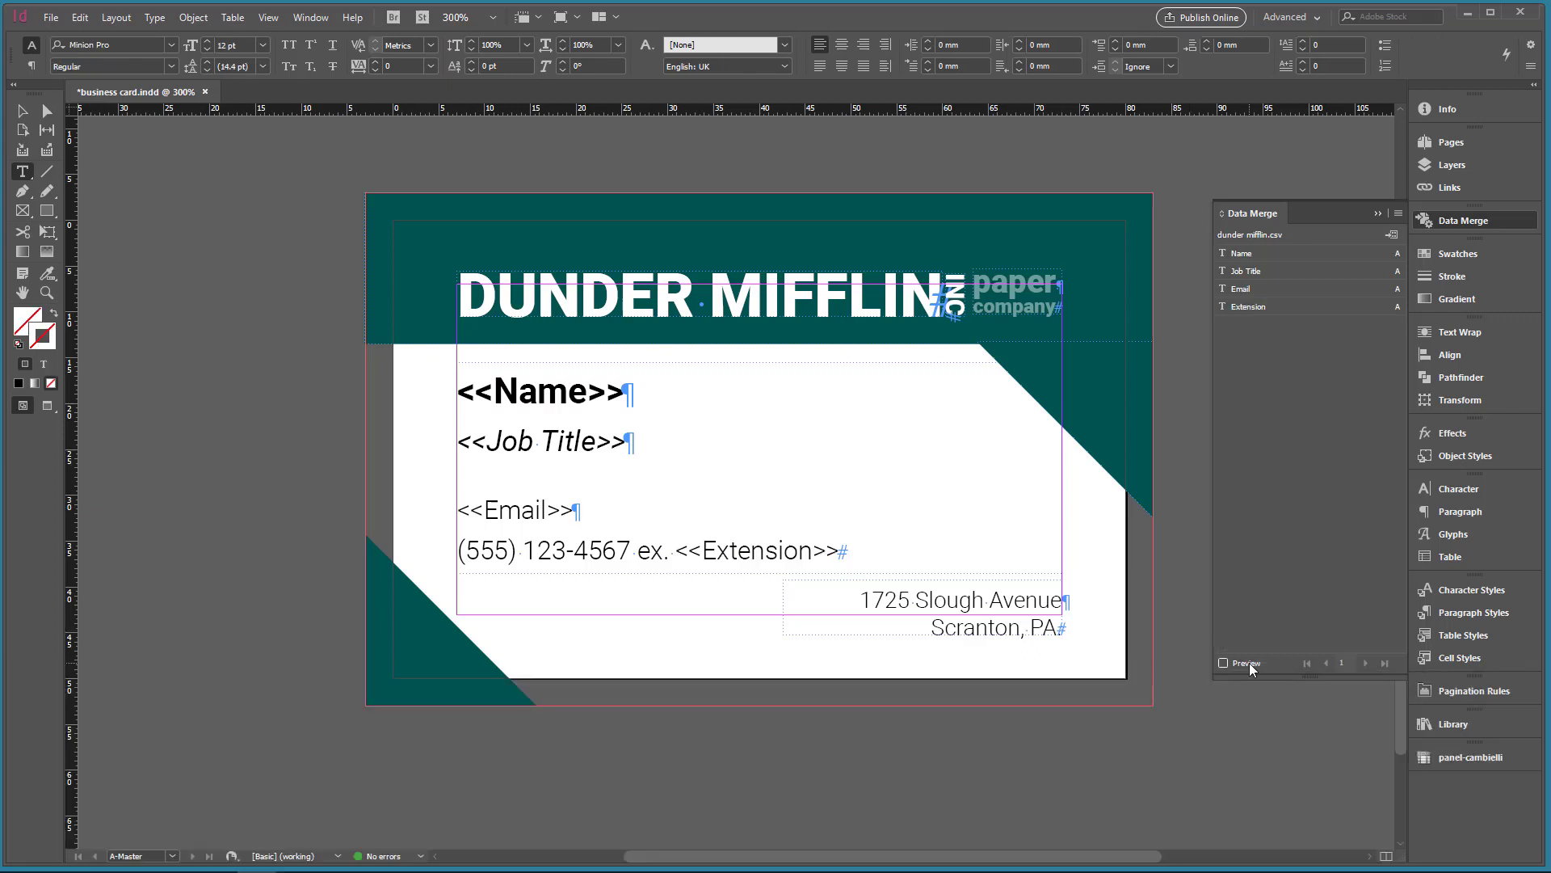
click(1249, 663)
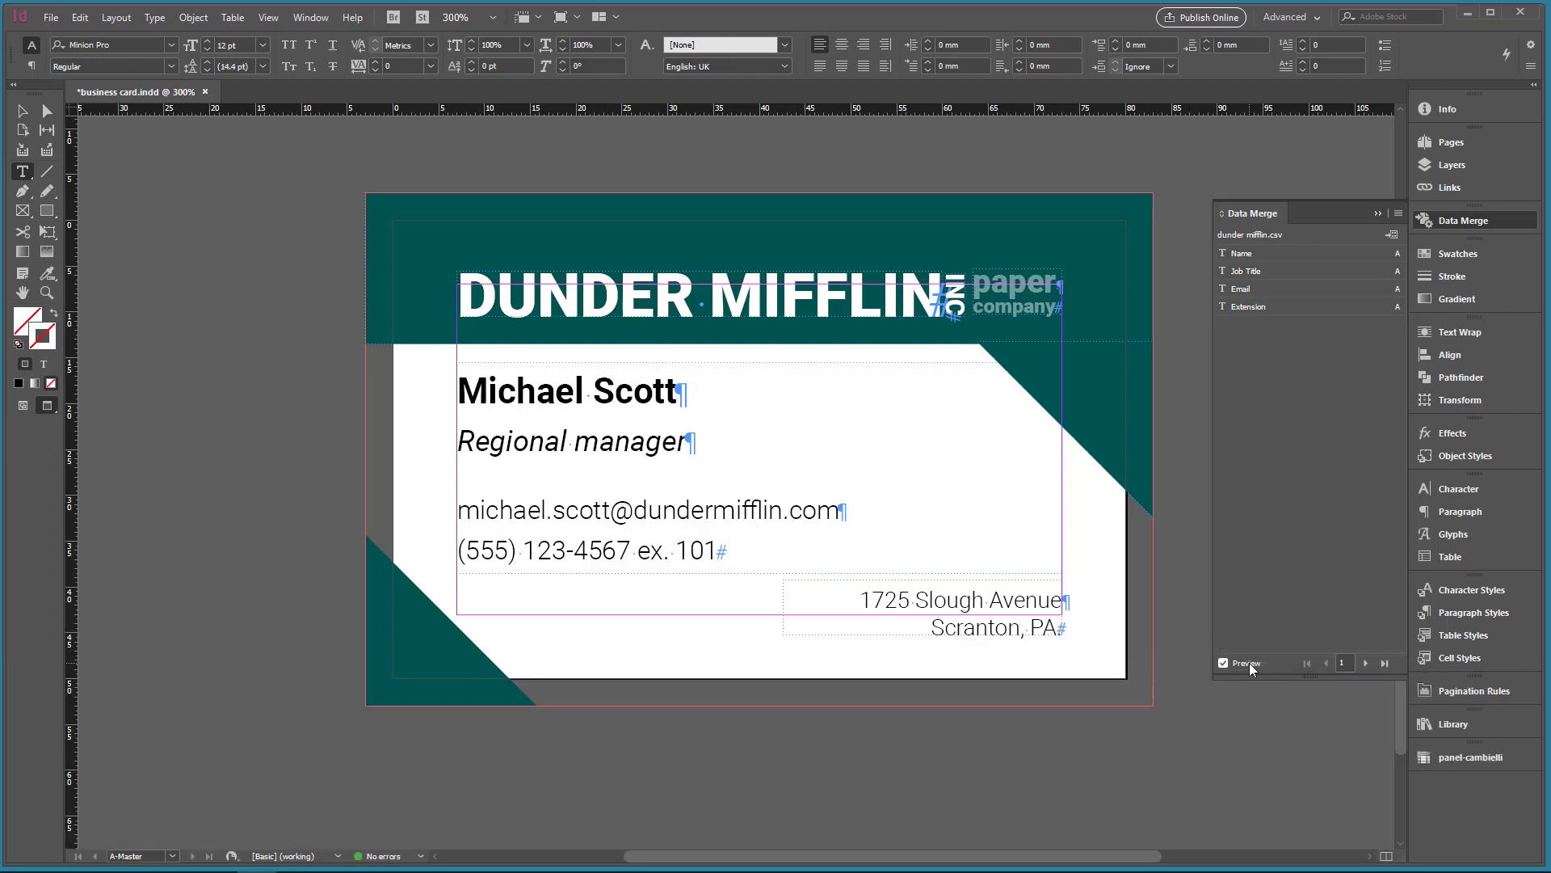
key(w)
click(1365, 663)
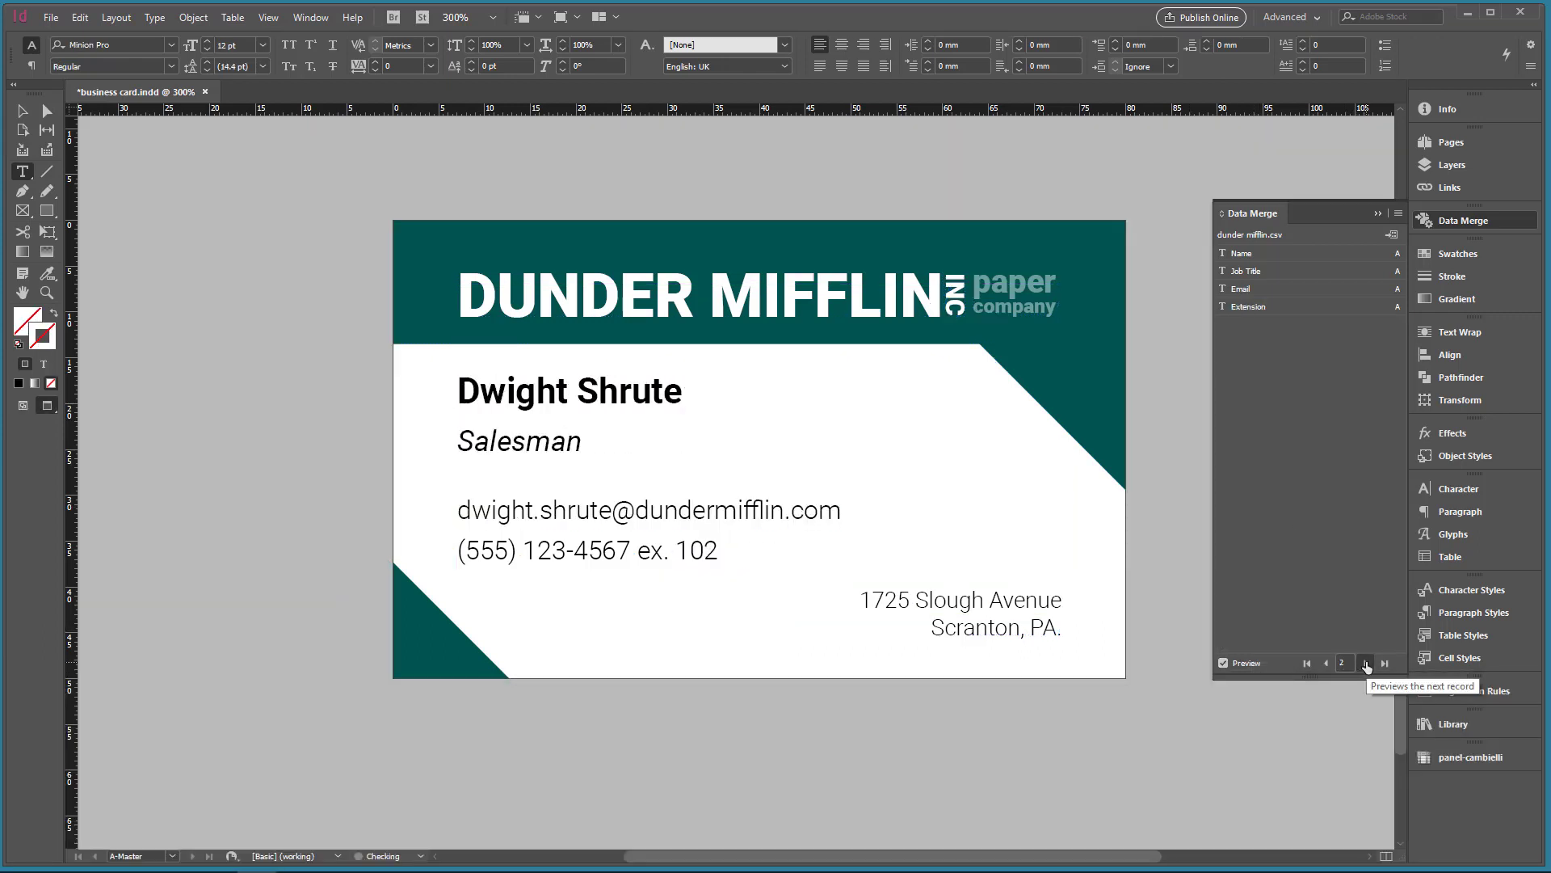
click(1365, 663)
click(1366, 663)
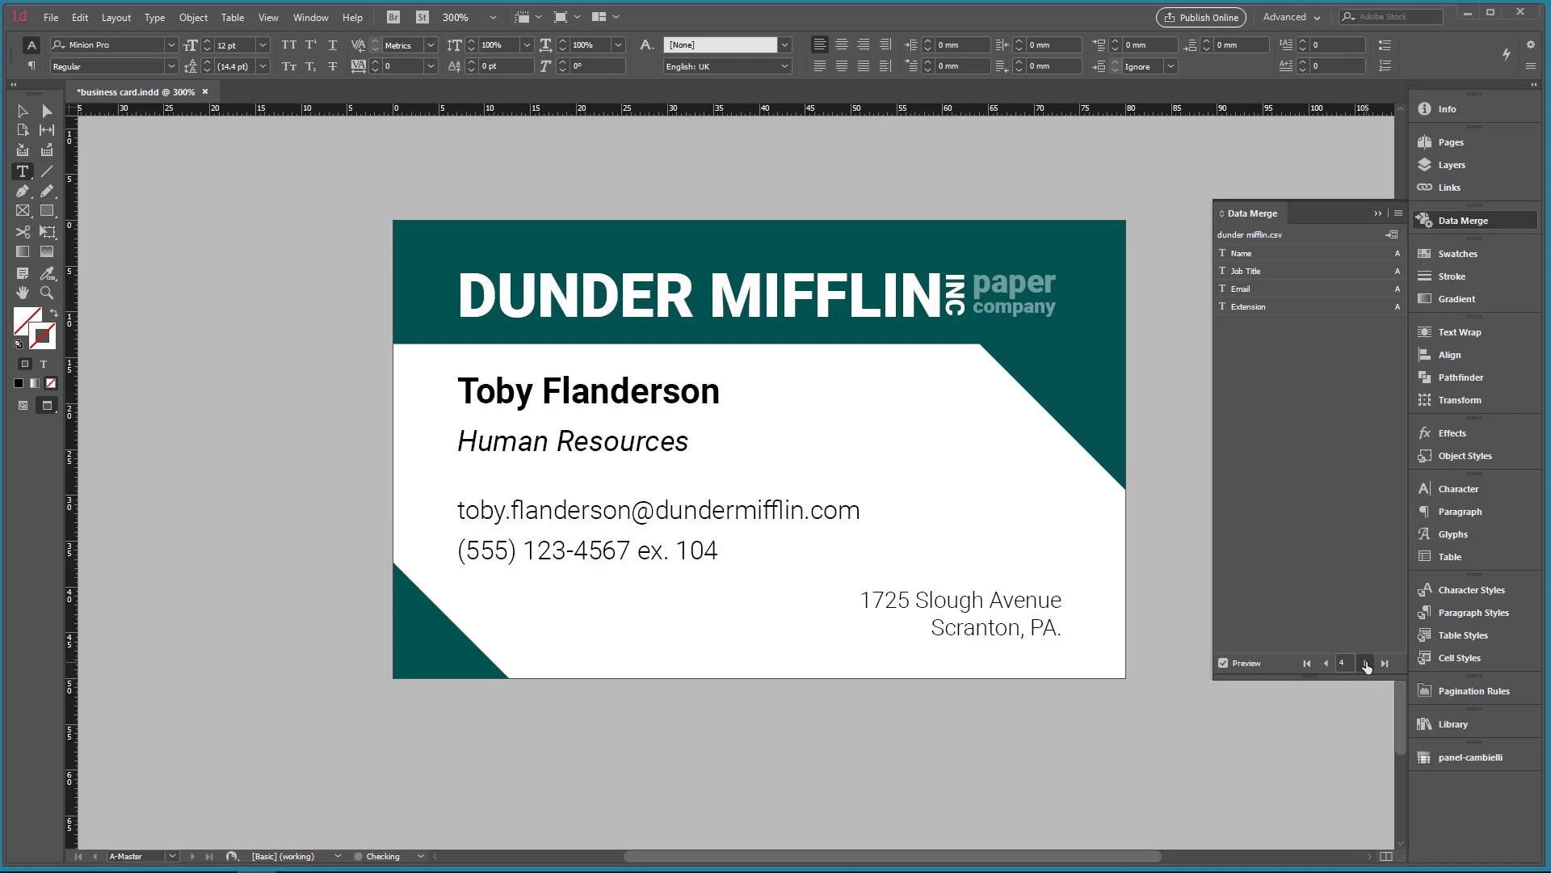
click(1249, 664)
key(w)
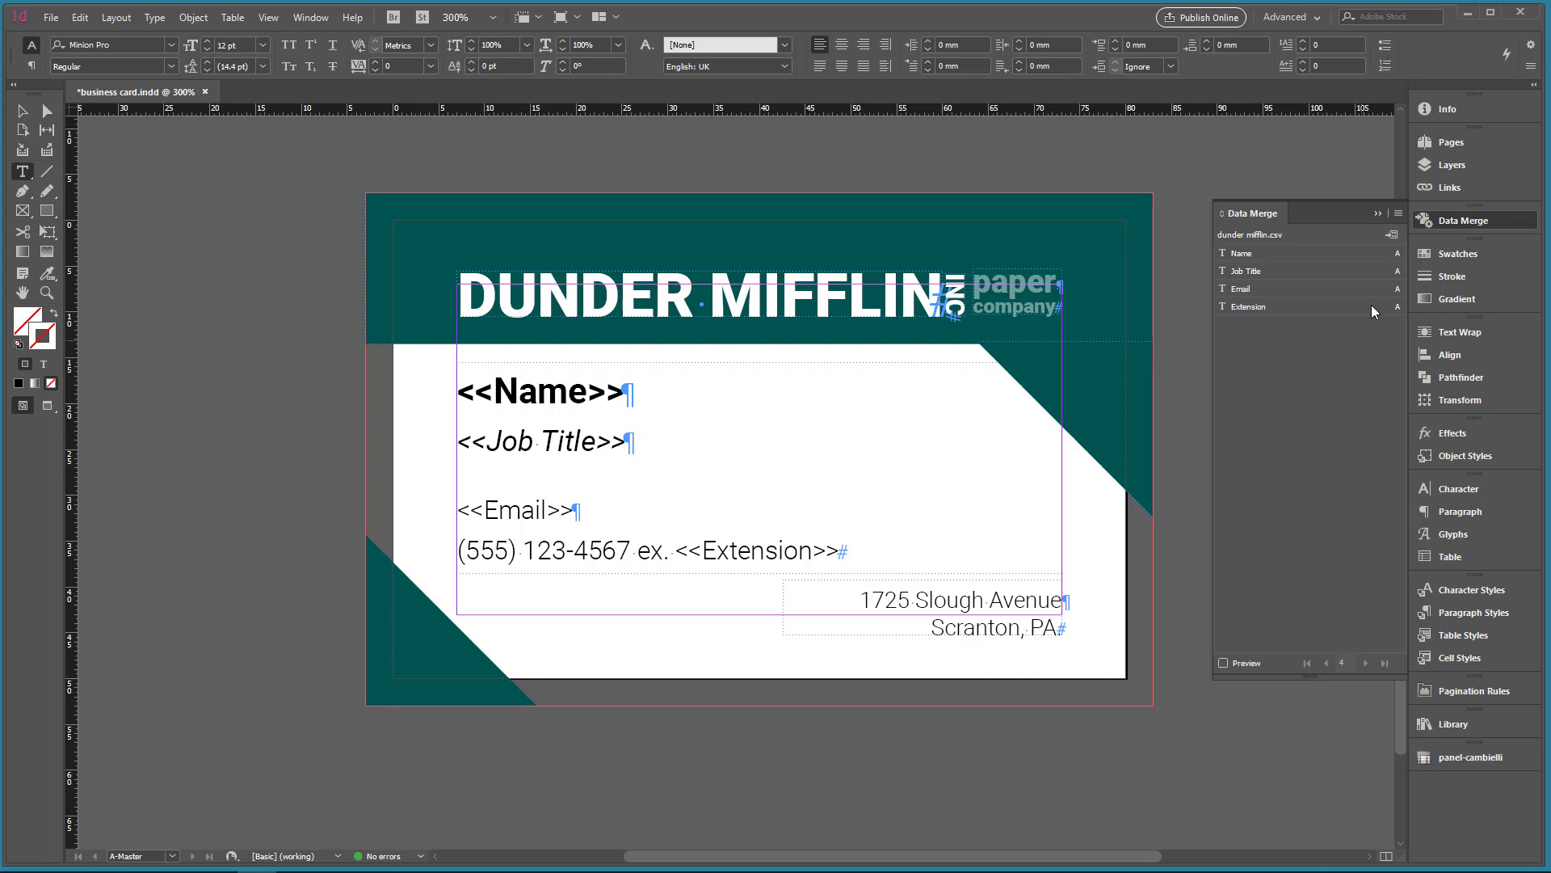
Create a merged document of all records with a single record per page.
click(1393, 236)
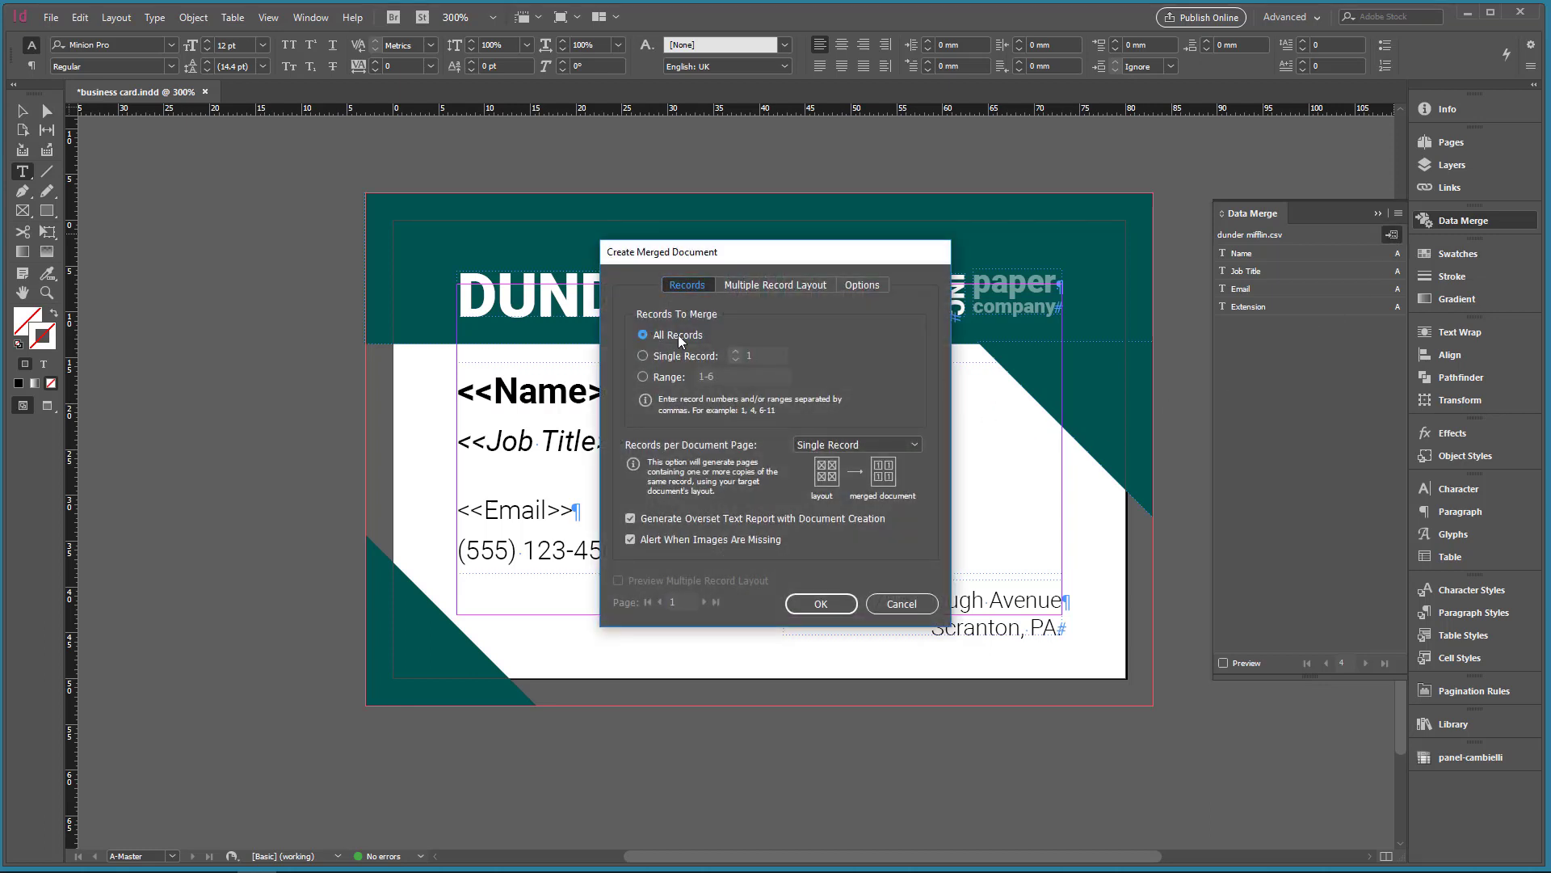
click(858, 441)
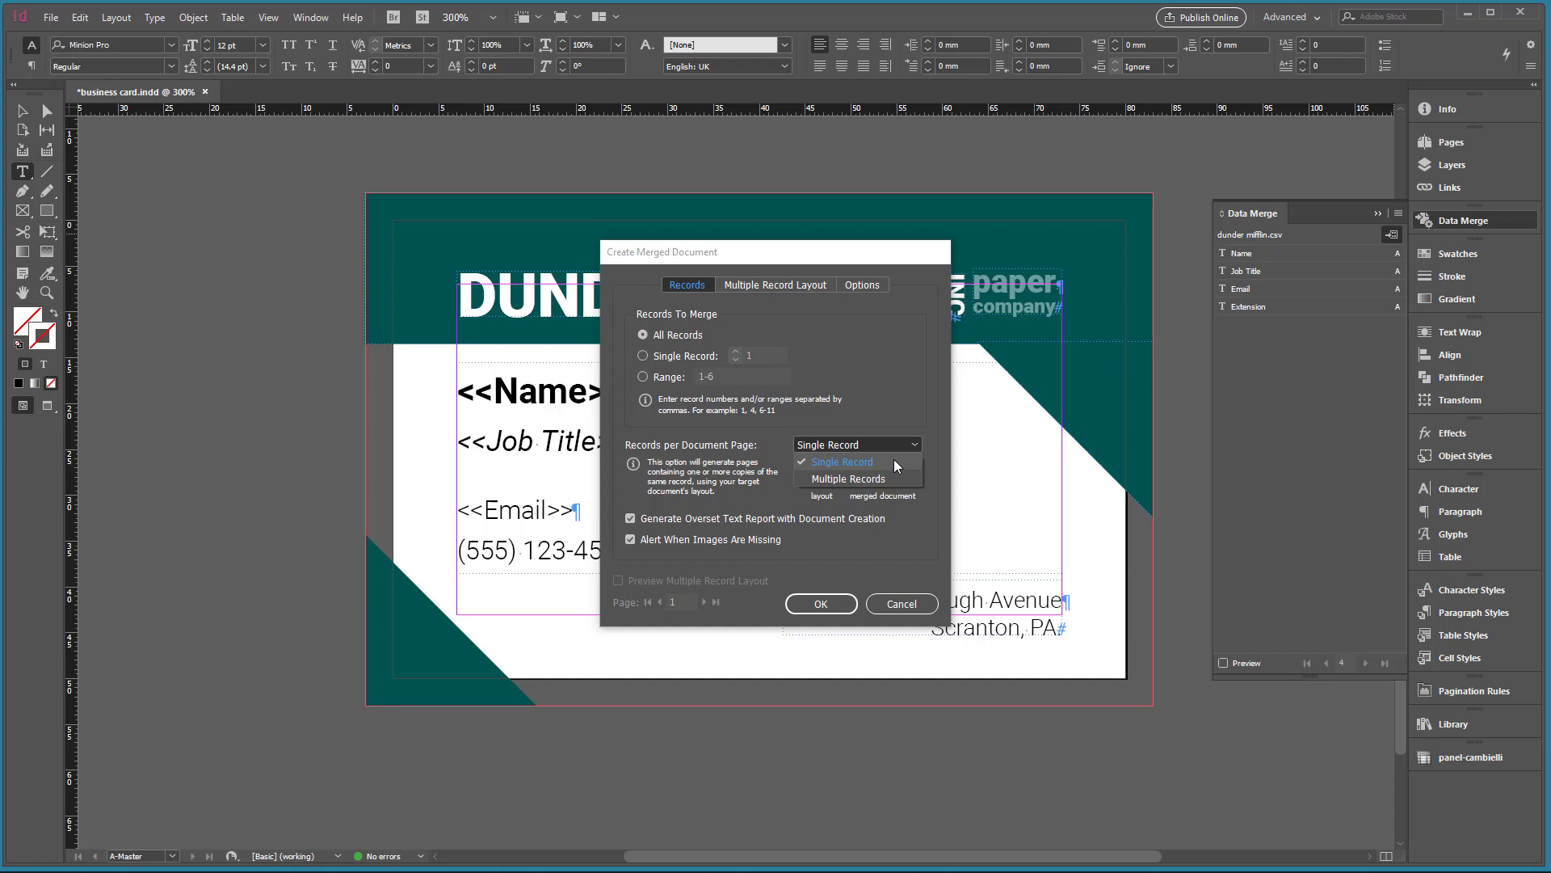
click(893, 460)
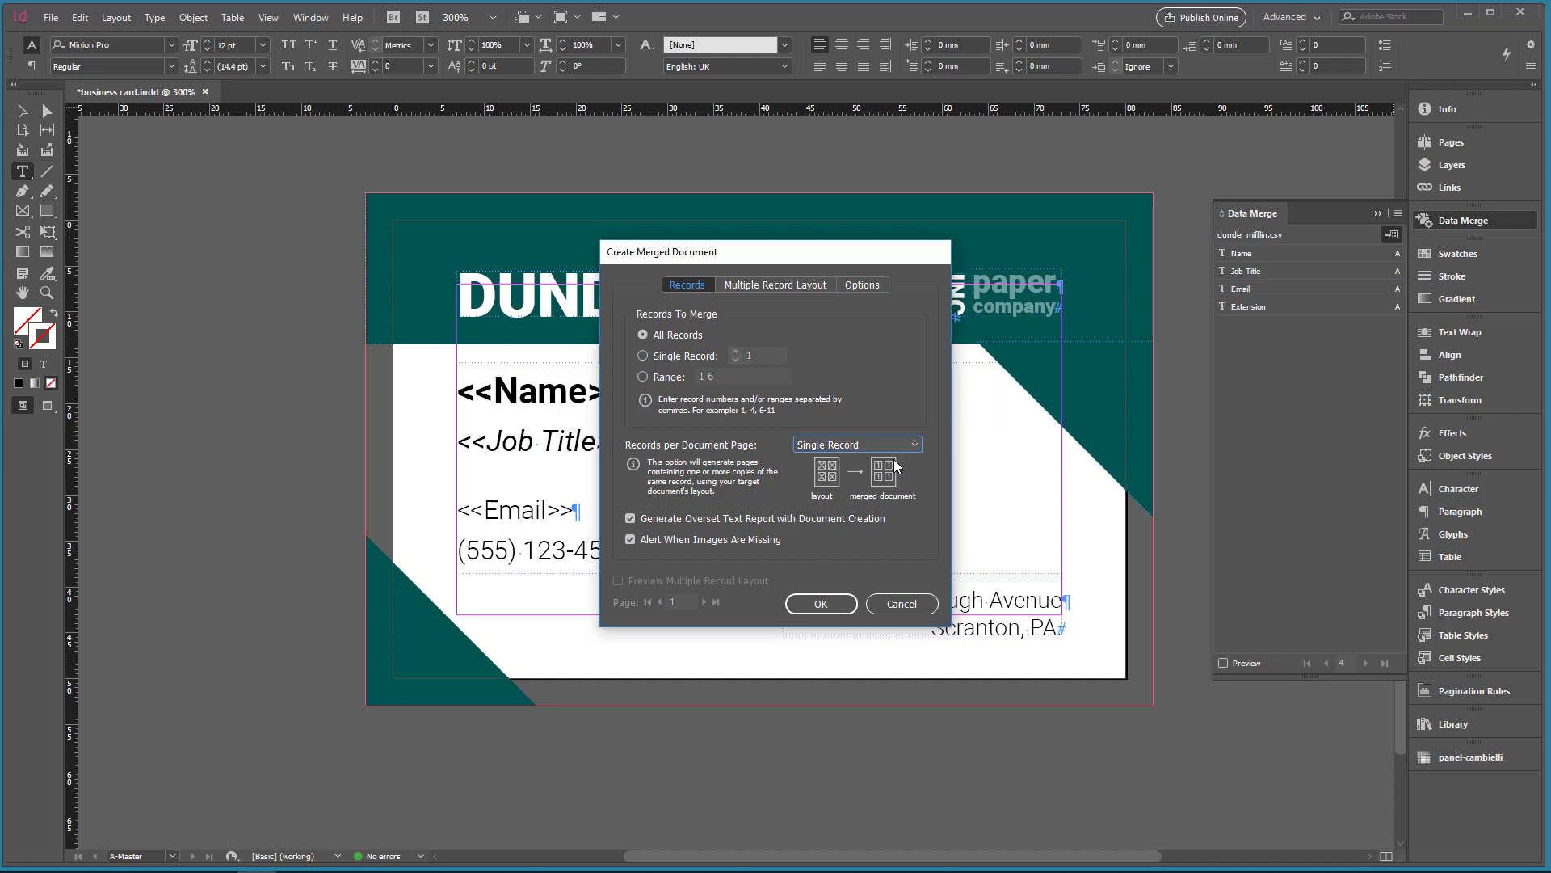
click(816, 604)
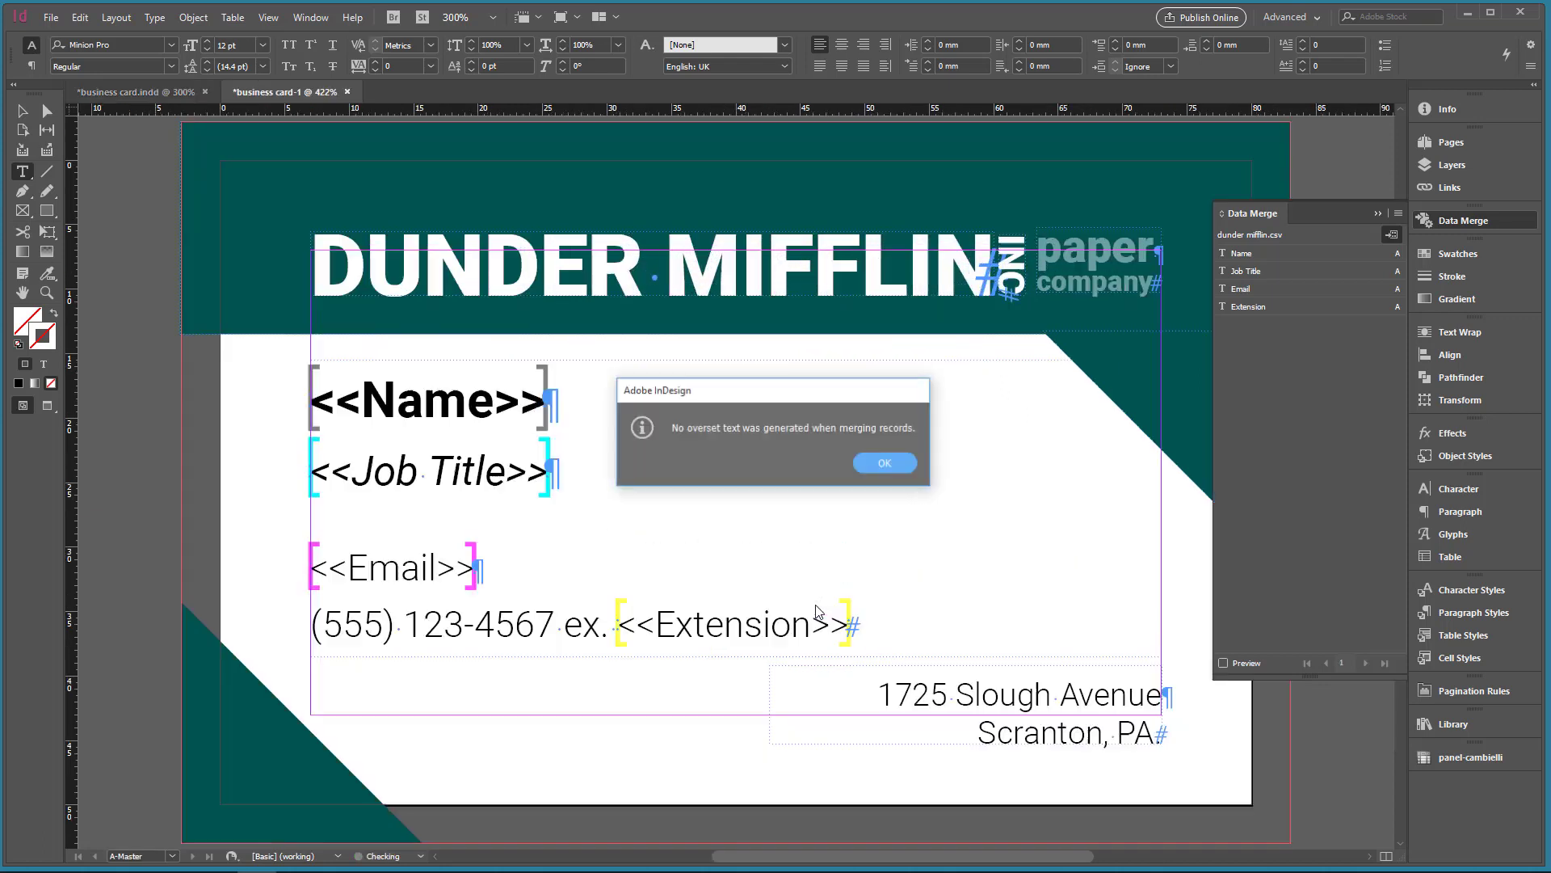
Dismiss the overset-text alert and view page 1 of business card-1 without guides or frames.
click(887, 467)
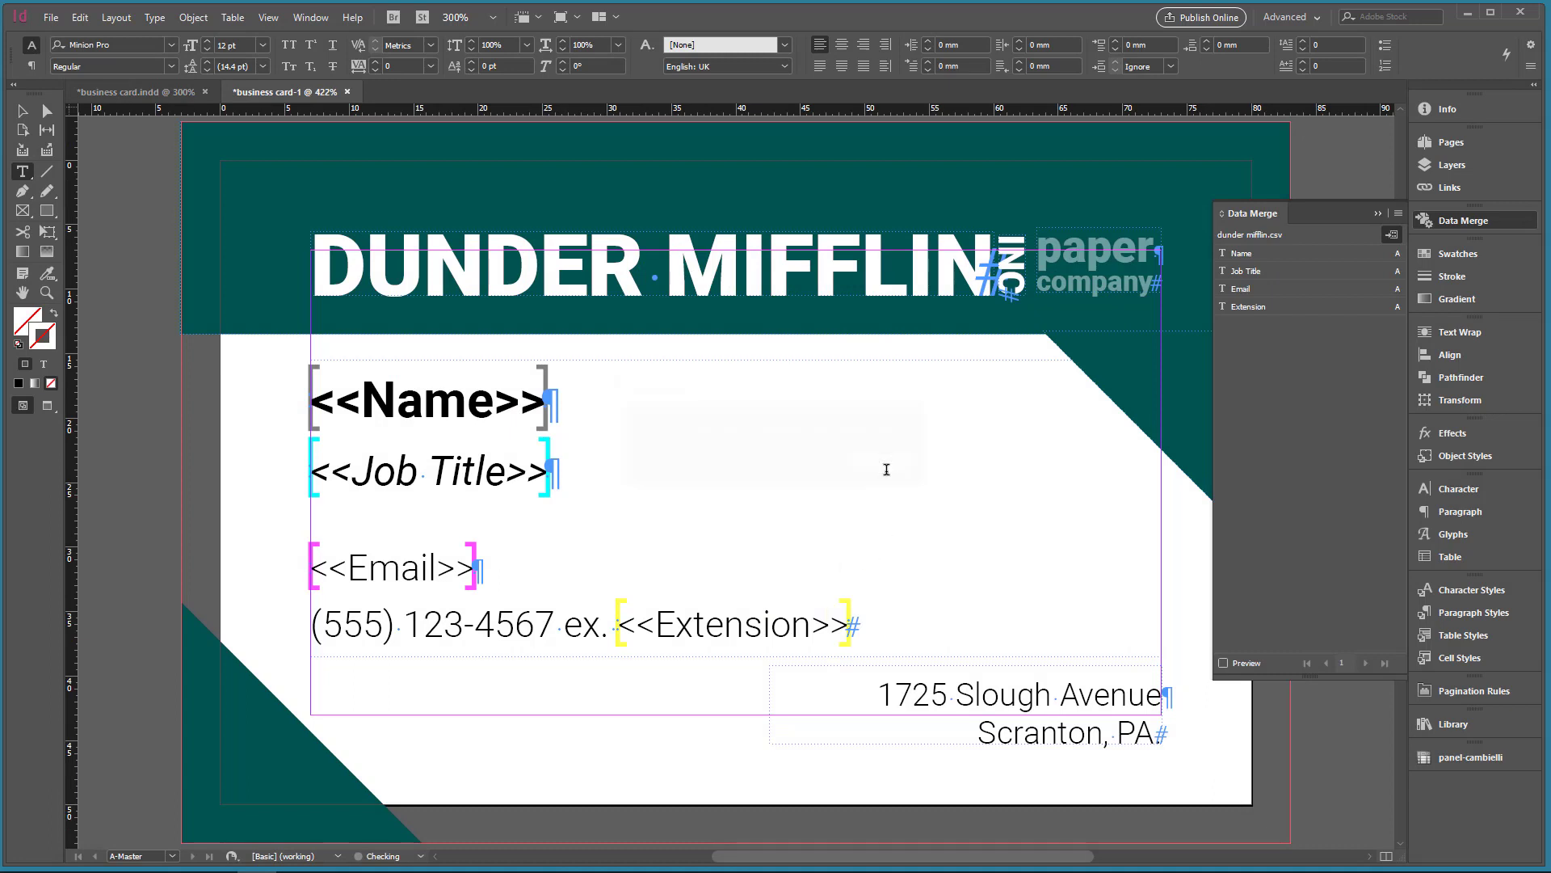
click(1451, 142)
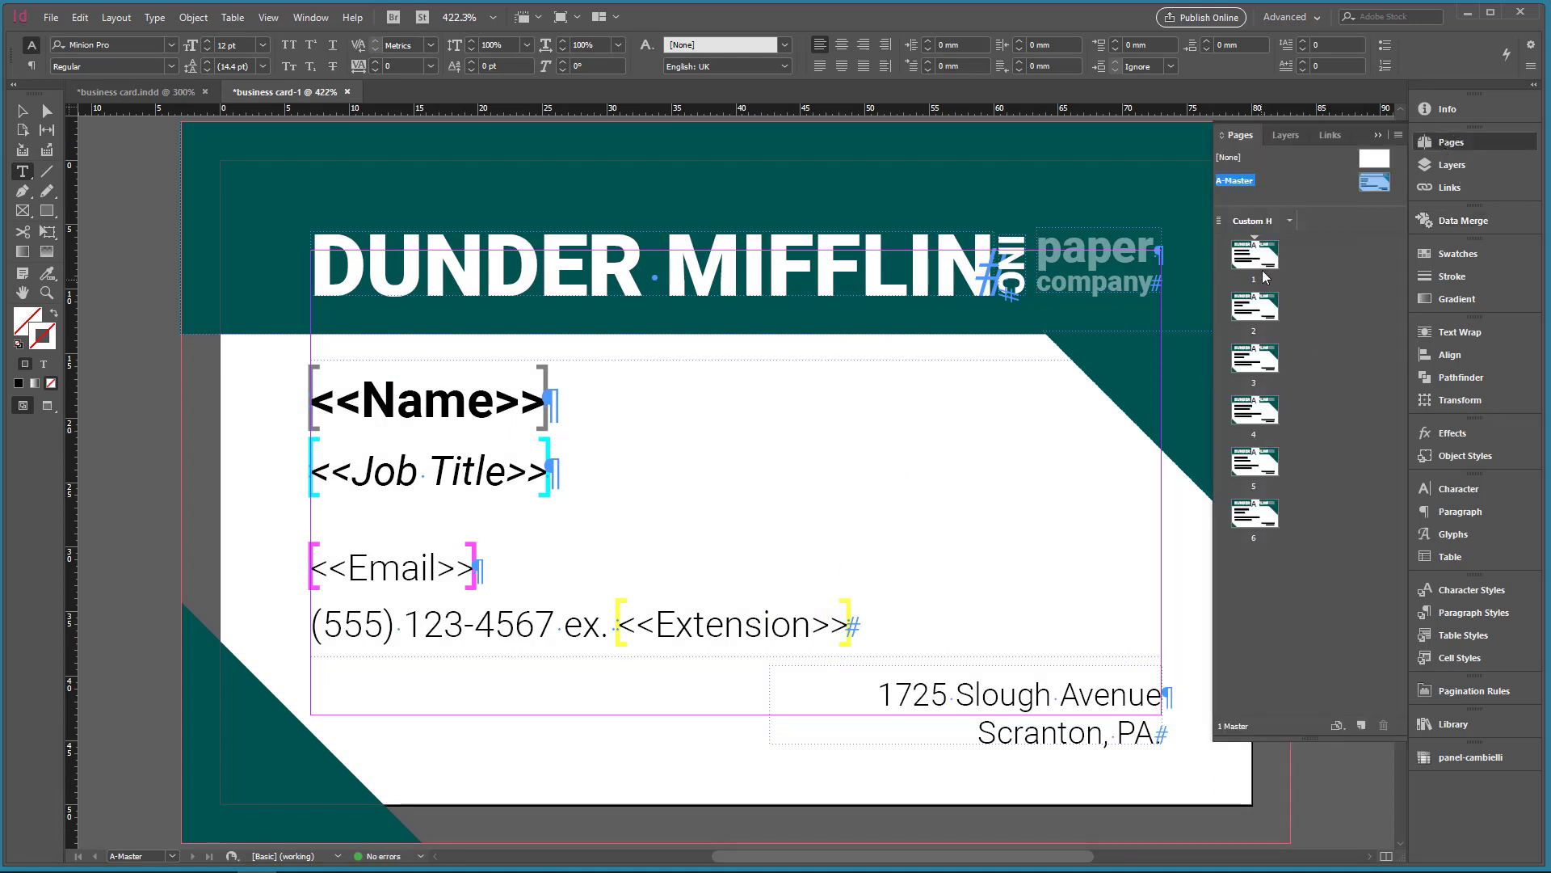
click(1265, 264)
click(1265, 263)
key(w)
Step through pages 2 to 5 to check each employee's merged card.
double_click(1255, 308)
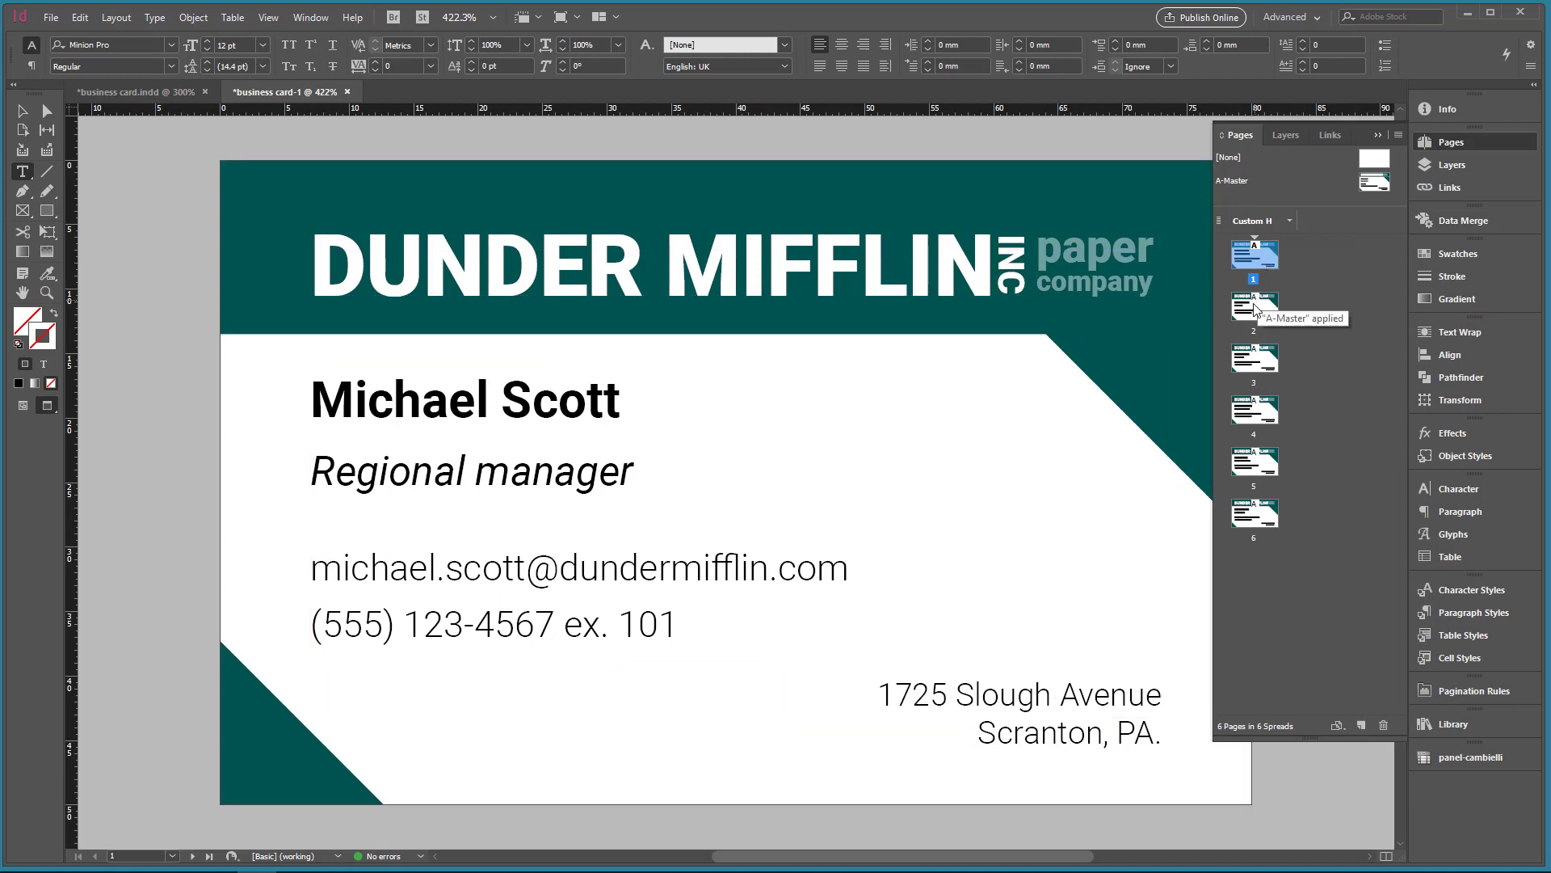
scroll(973, 466, down, 1)
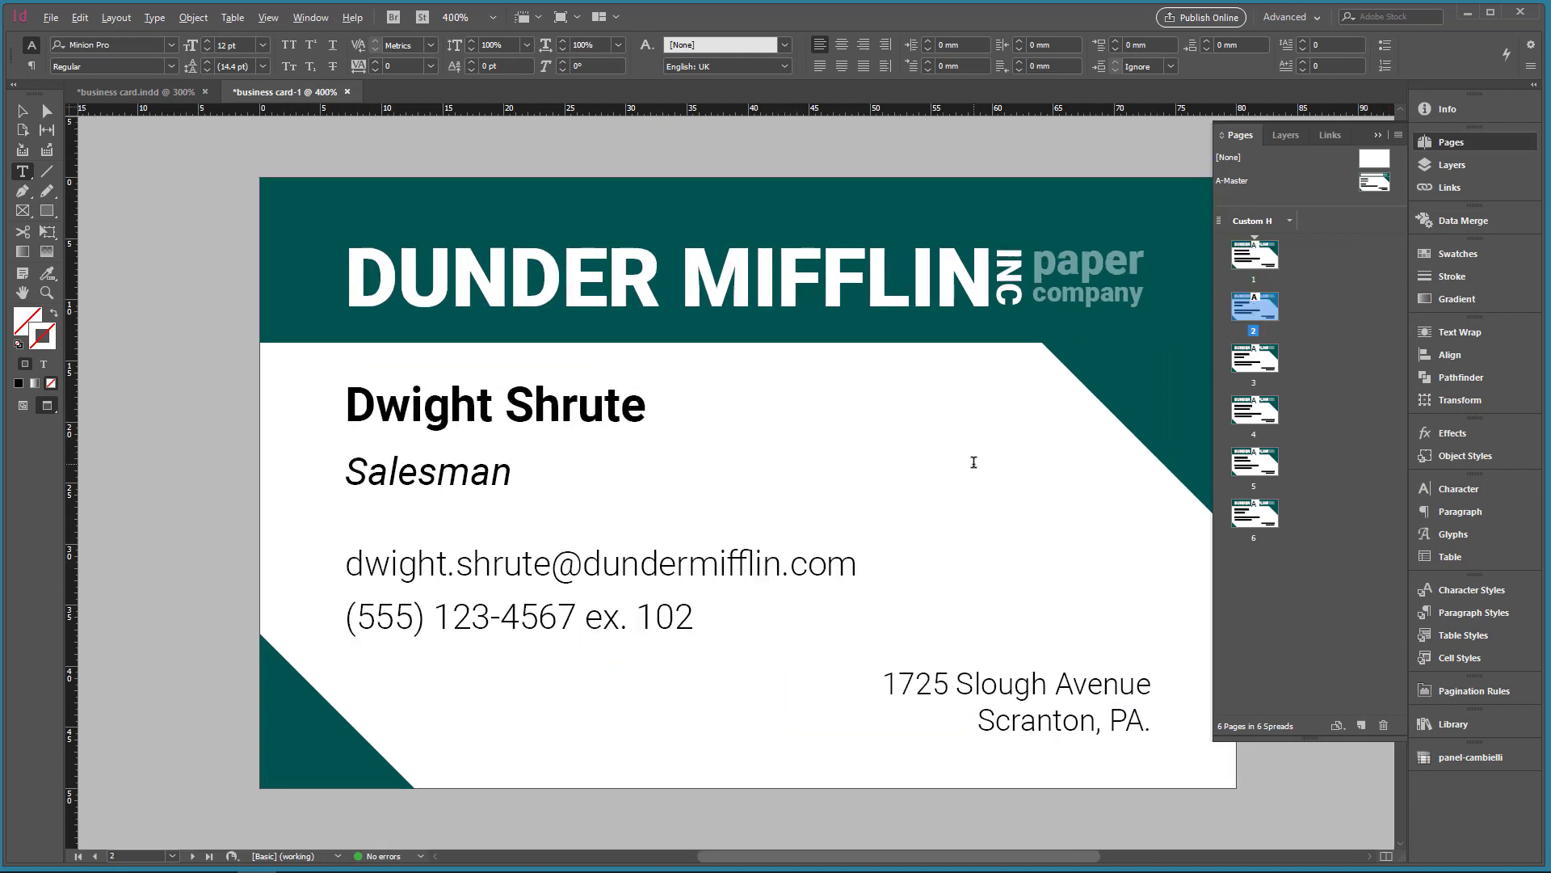
click(1267, 363)
double_click(1260, 413)
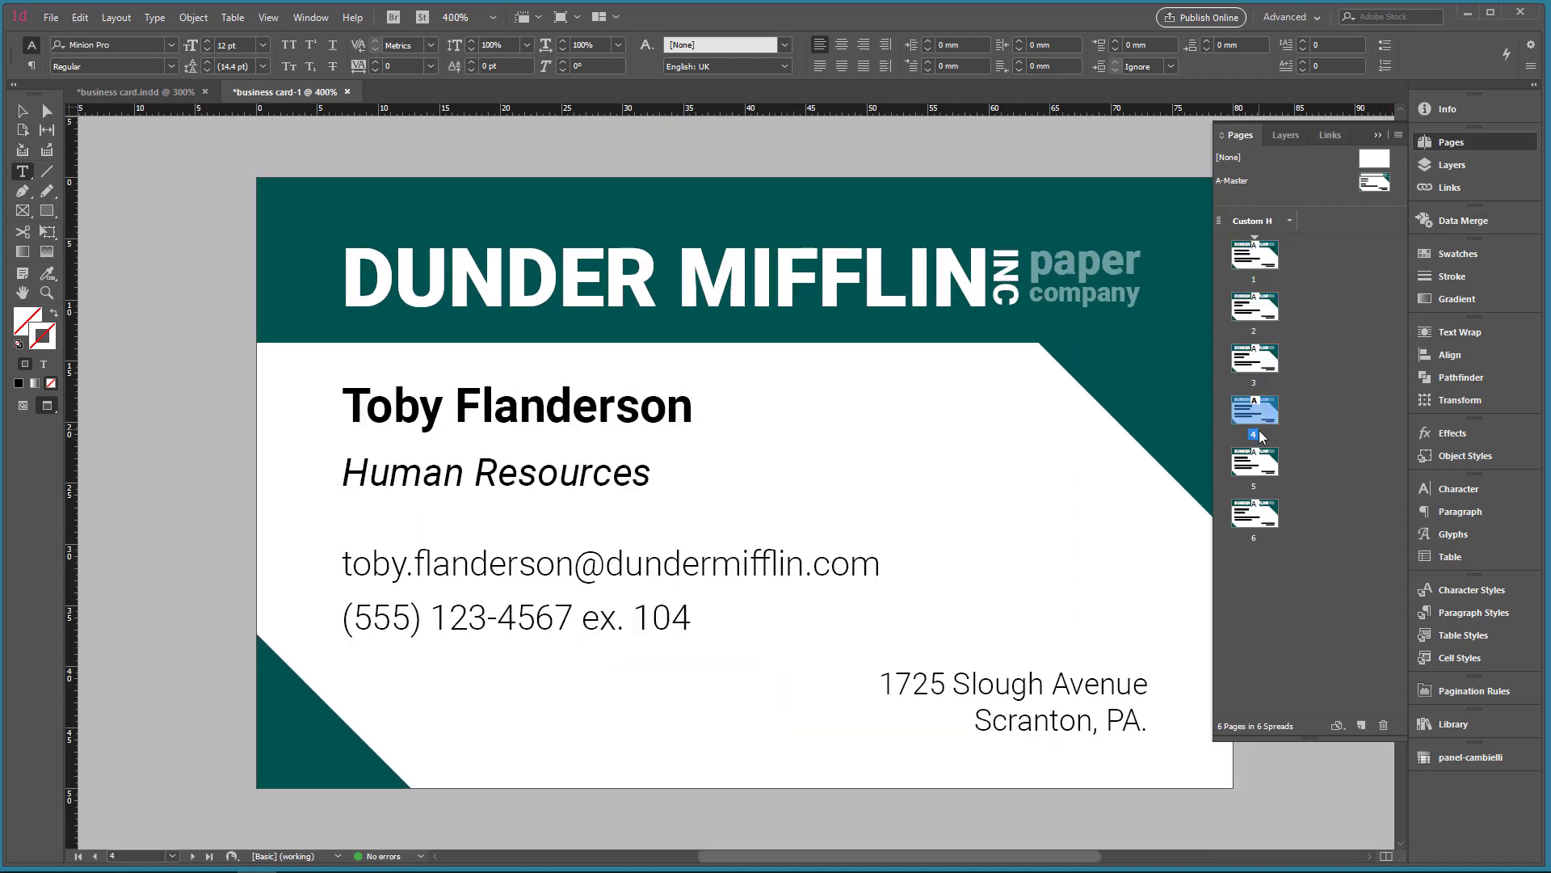
double_click(1265, 469)
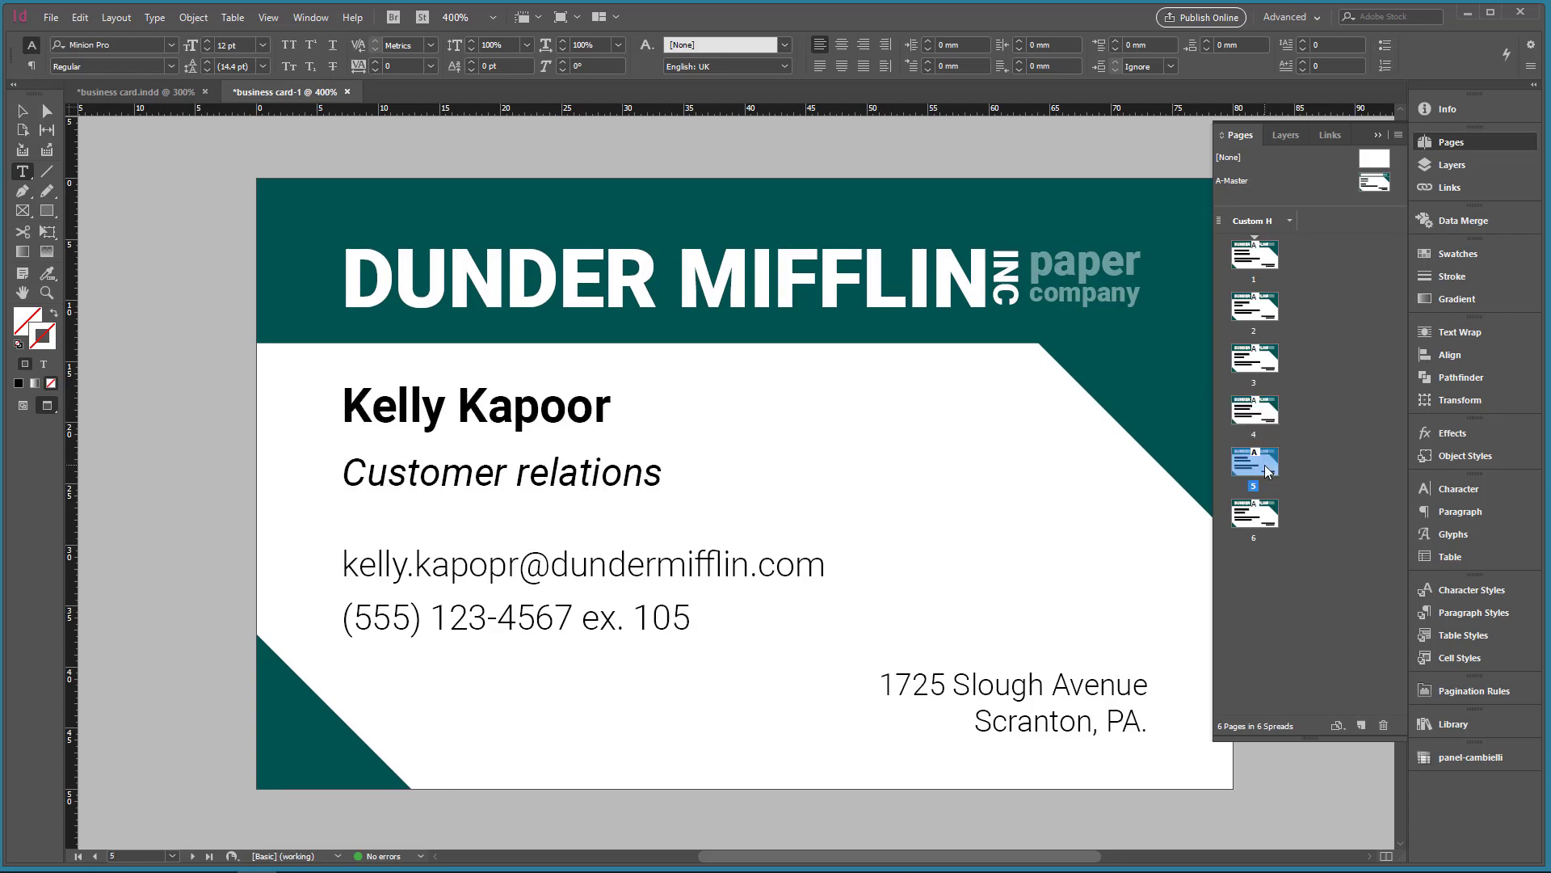